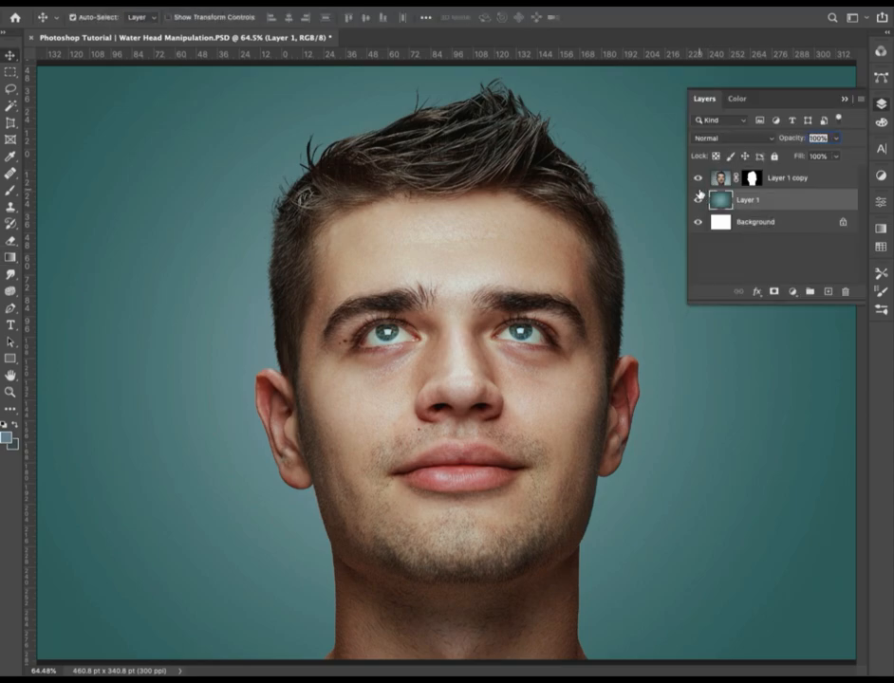
- Open the image waves-3473335.jpg
click(843, 101)
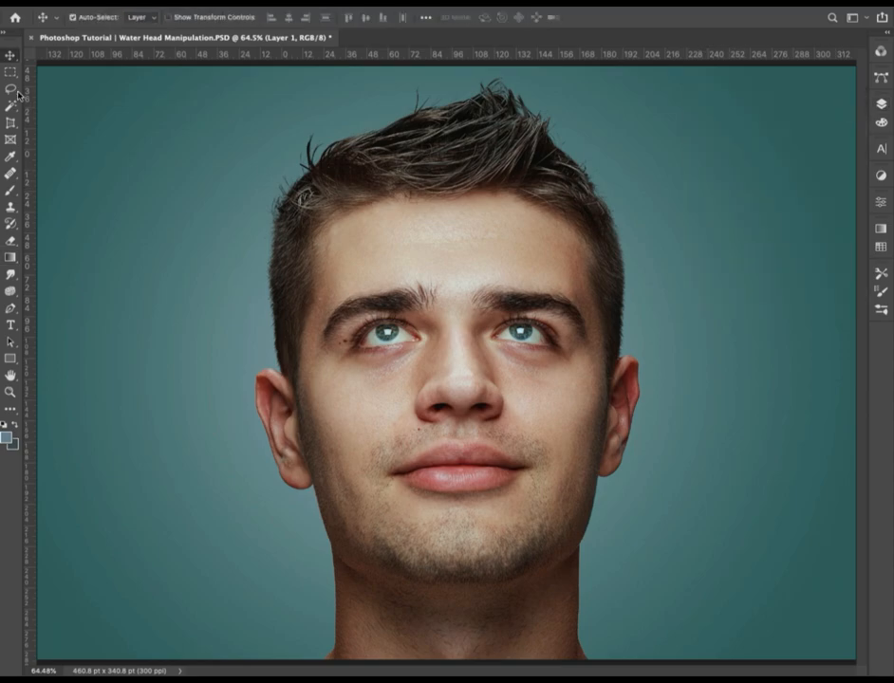
key(super+o)
click(330, 208)
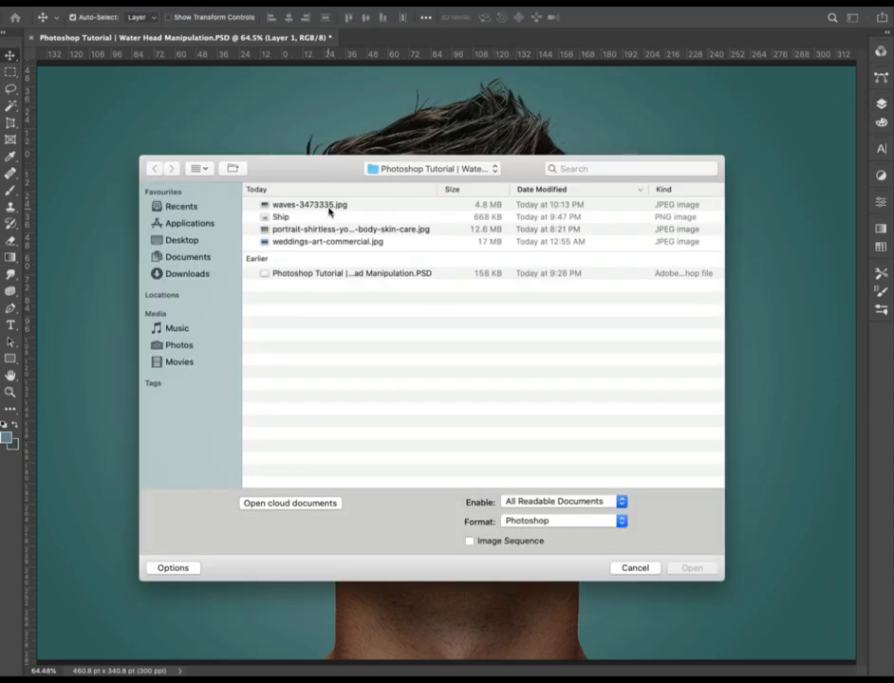
double_click(330, 209)
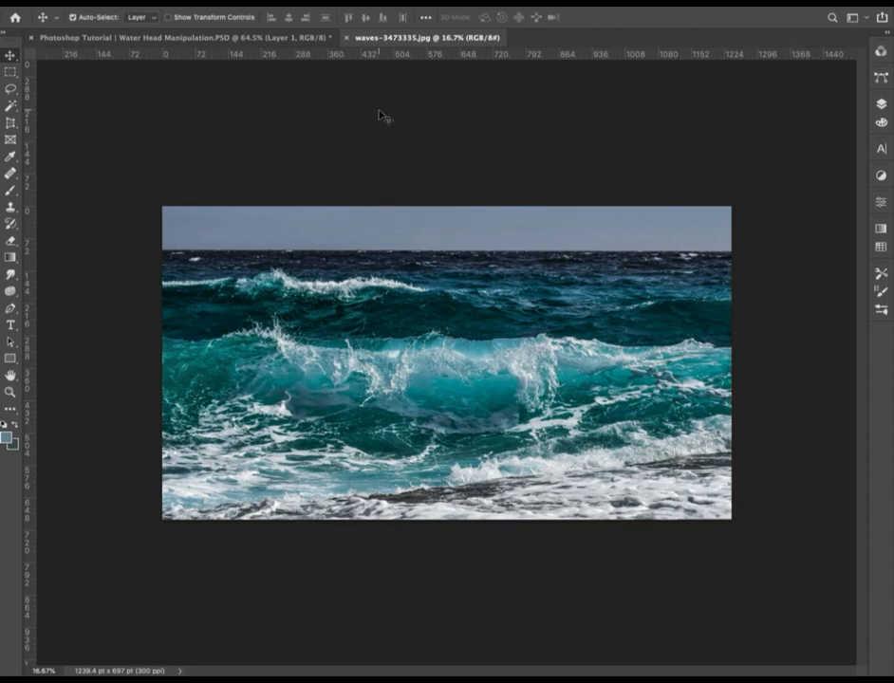
- Copy the whole waves image and close its file
click(11, 72)
drag(143, 157, 745, 531)
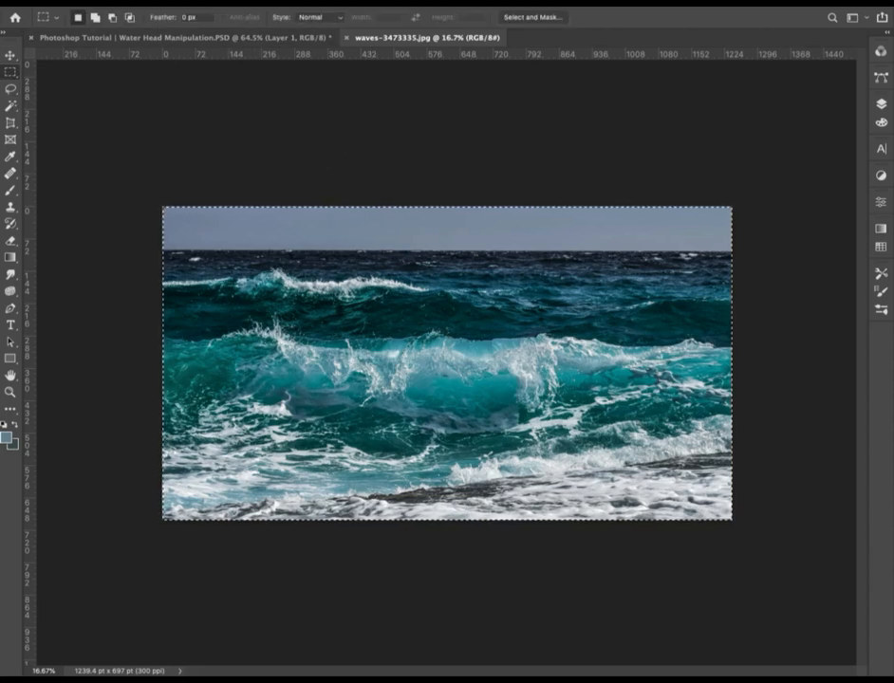
click(123, 2)
key(super+c)
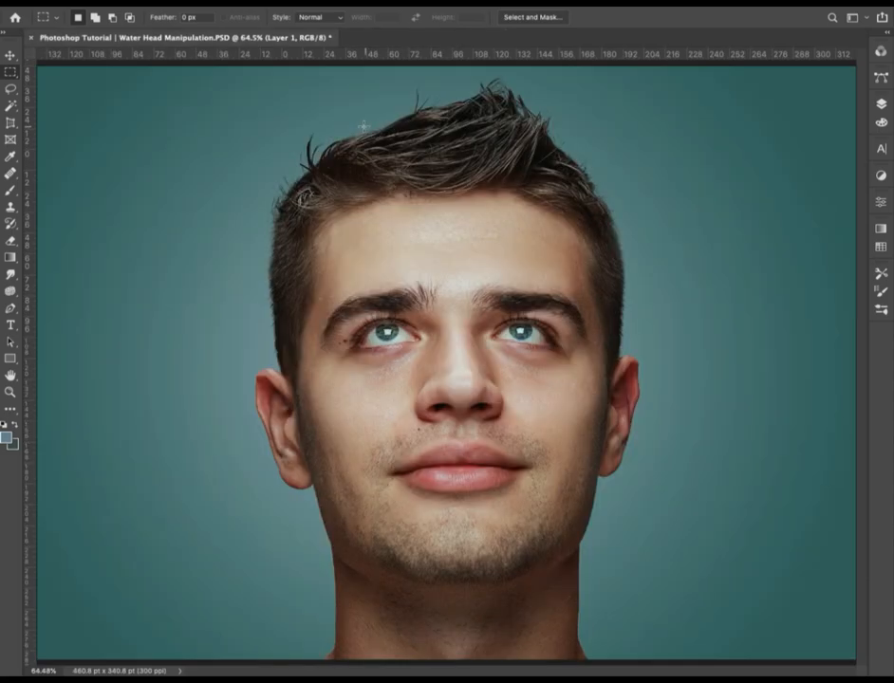
key(ctrl+Tab)
key(v)
- Reopen the waves image and enclose all of it in a rectangular selection
click(71, 2)
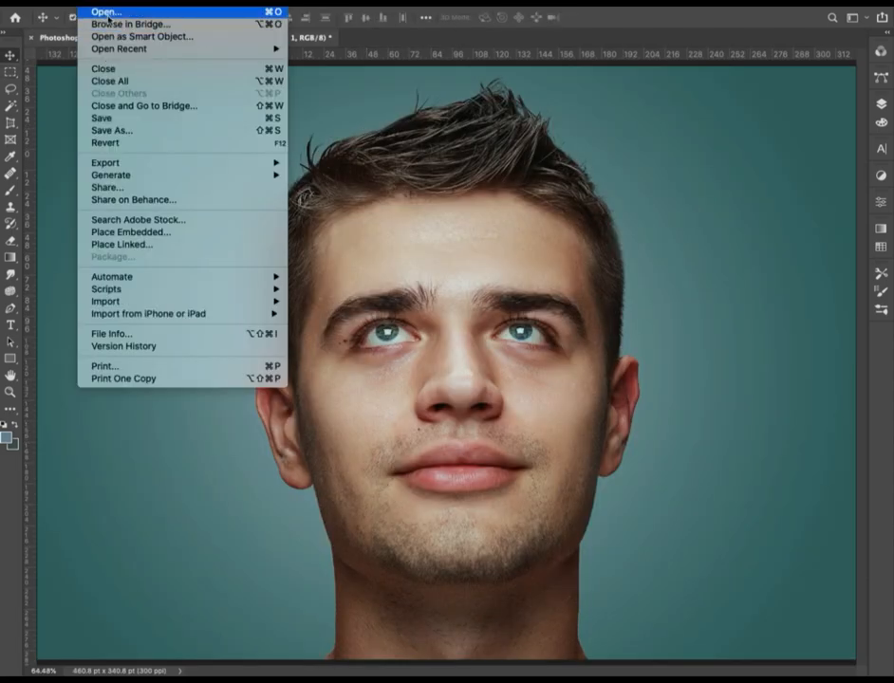
click(85, 9)
key(Escape)
click(11, 73)
drag(123, 156, 666, 506)
key(super+d)
drag(149, 193, 837, 612)
- Cut the selected waves image and close its file without saving
click(114, 2)
click(133, 64)
key(super+w)
click(566, 219)
- Paste the waves image into the portrait document as a new layer
click(114, 2)
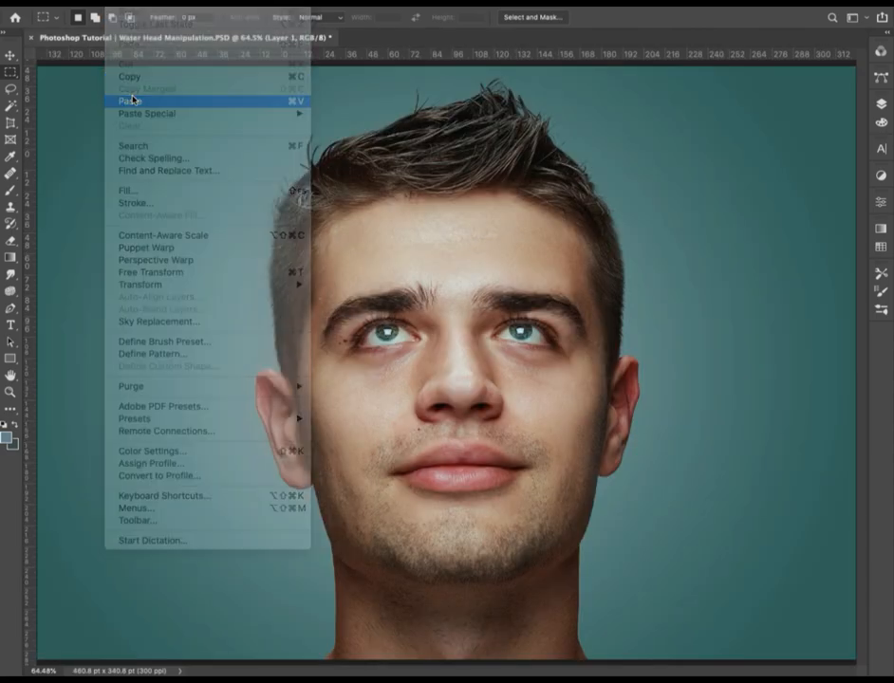
click(132, 97)
key(v)
click(886, 108)
- Scale the waves layer down to slightly wider than the head and place it behind the hair and upper forehead
key(super+minus)
key(super+minus)
key(super+minus)
key(super+t)
drag(288, 249, 575, 406)
drag(615, 454, 289, 291)
drag(266, 400, 390, 329)
key(super+0)
key(Return)
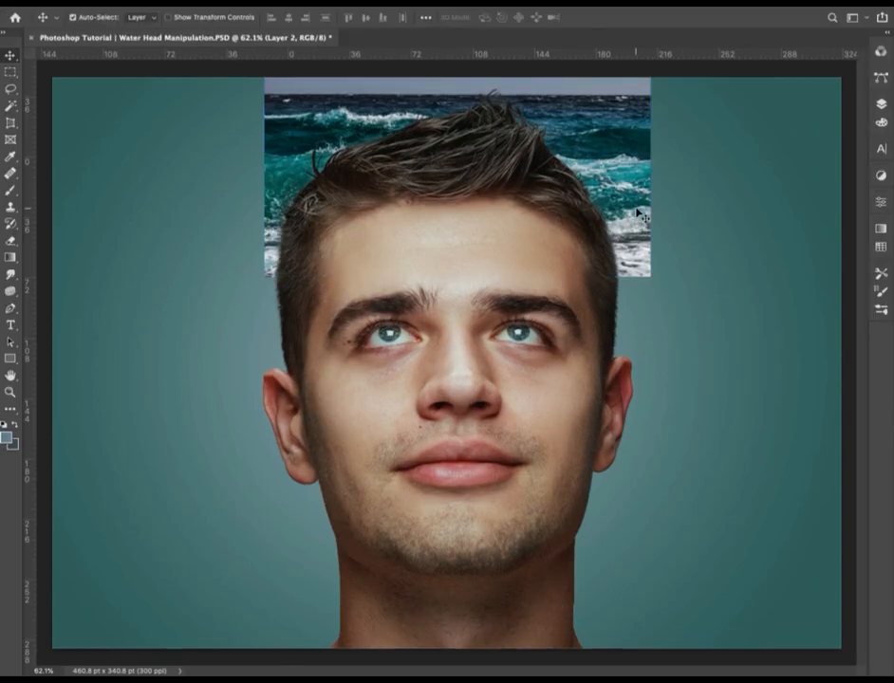
- Hide Layer 2, make a wide, flat elliptical selection across the forehead on Layer 1 copy, and invert the selection
click(880, 105)
click(698, 200)
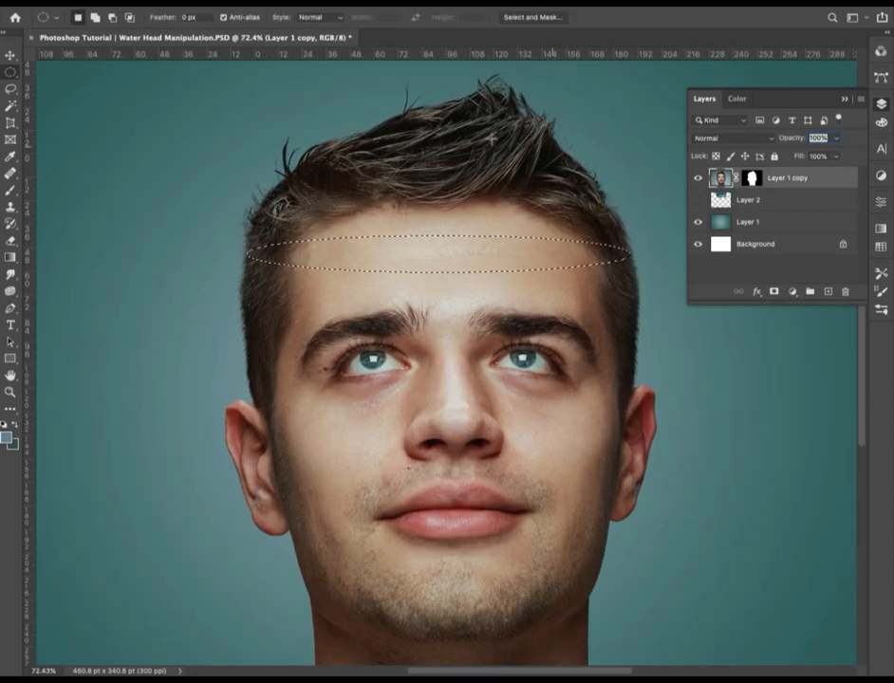
key(Escape)
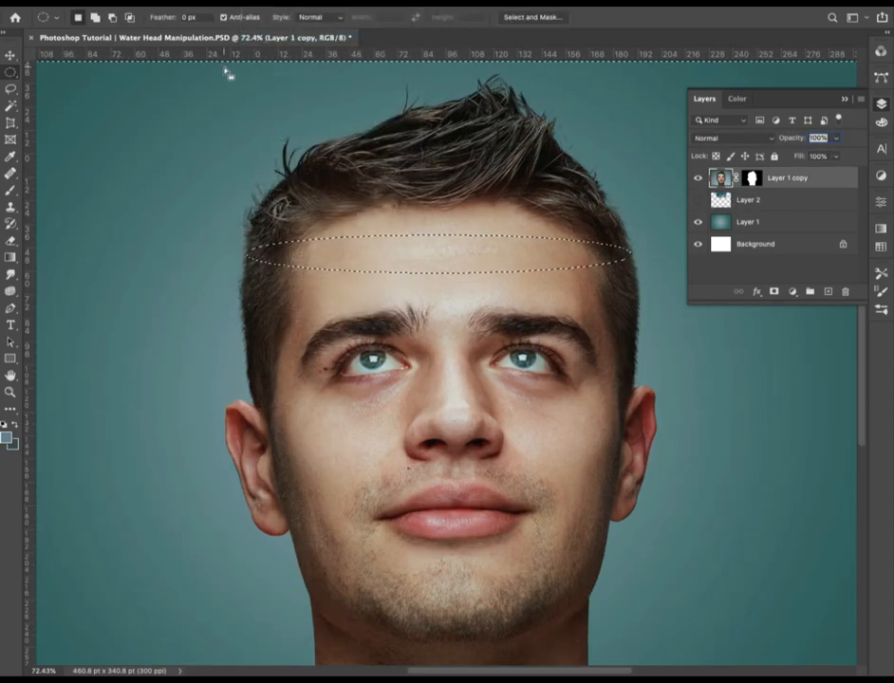
- Erase the hair and top of the head above the ellipse with a hard 125 px Eraser at 100% opacity
key(e)
right_click(13, 246)
click(38, 239)
click(81, 17)
click(225, 92)
mouse_move(319, 184)
mouse_down()
mouse_move(299, 218)
mouse_move(241, 228)
mouse_move(340, 211)
mouse_move(527, 215)
mouse_move(226, 180)
mouse_move(297, 164)
mouse_move(560, 178)
mouse_move(587, 164)
mouse_move(396, 119)
mouse_move(415, 91)
mouse_up()
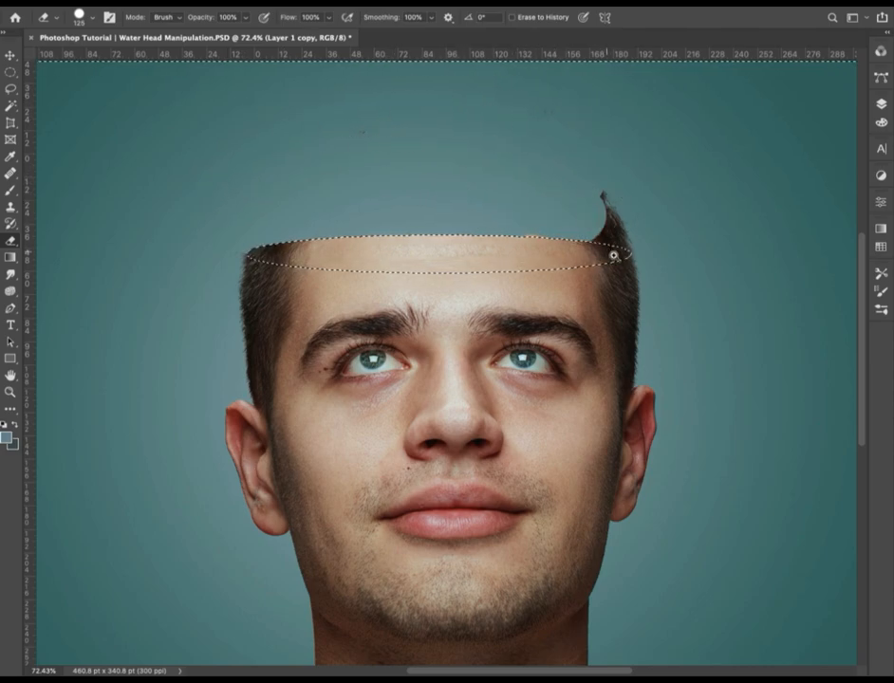
- Erase the leftover hair at both ends of the ellipse with a 70 px Eraser
scroll(610, 254, up, 8)
key(bracketleft)
key(bracketleft)
key(bracketleft)
key(bracketleft)
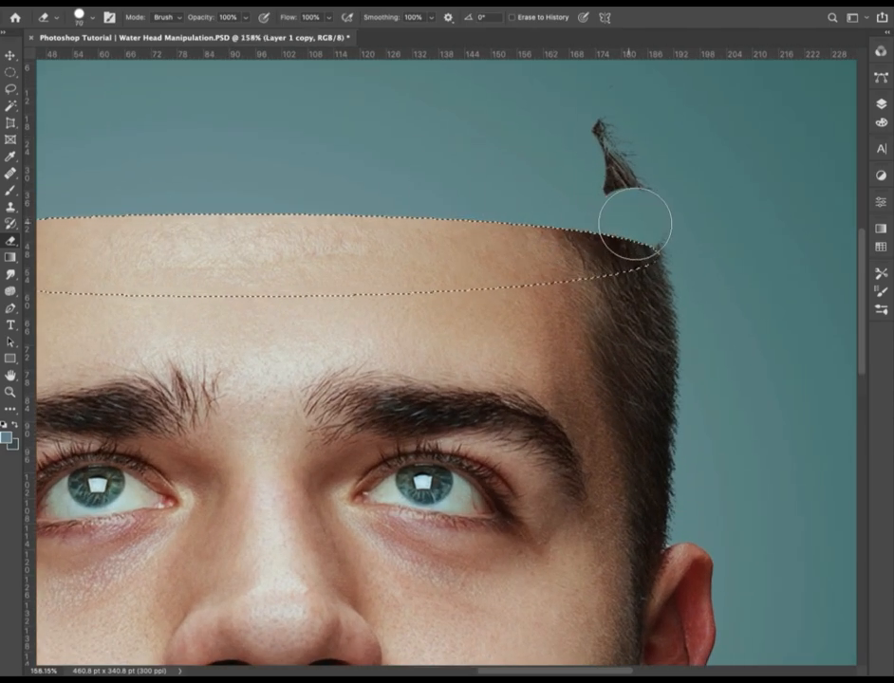
drag(622, 155, 574, 134)
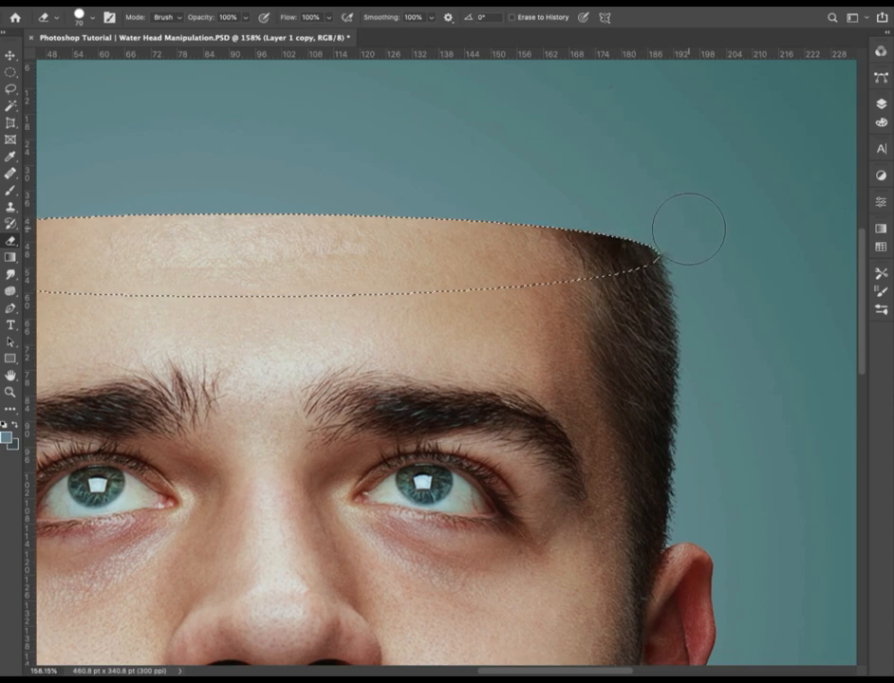
drag(242, 194, 677, 193)
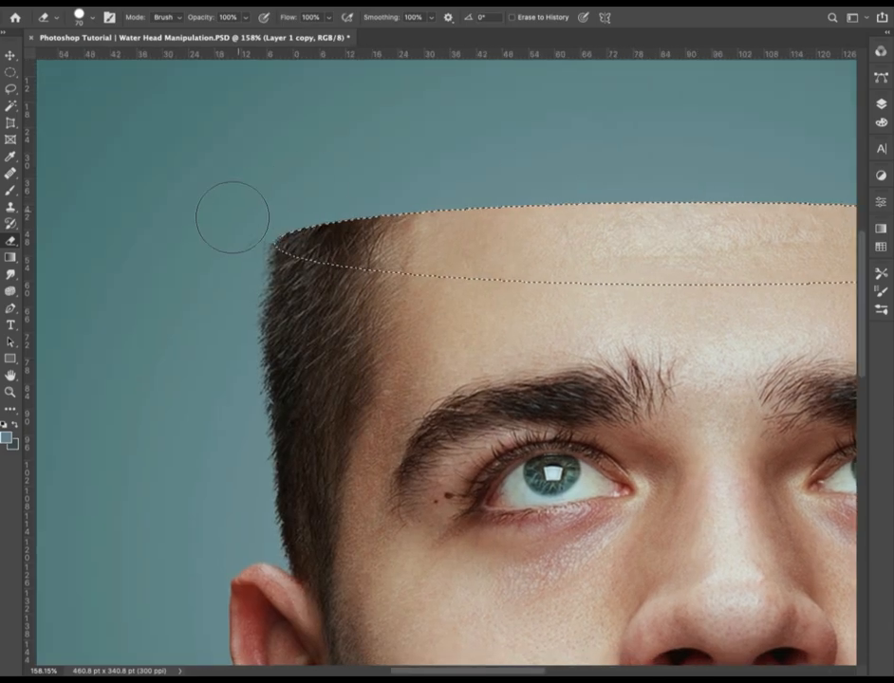
- Invert the selection so that only the ellipse on the forehead is selected
key(super+0)
key(v)
click(882, 105)
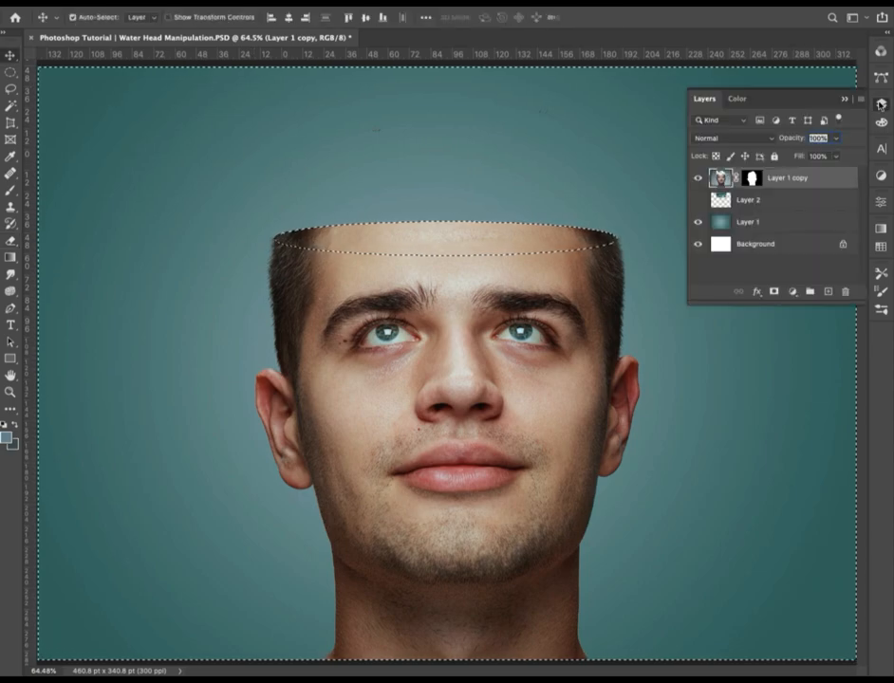
click(258, 1)
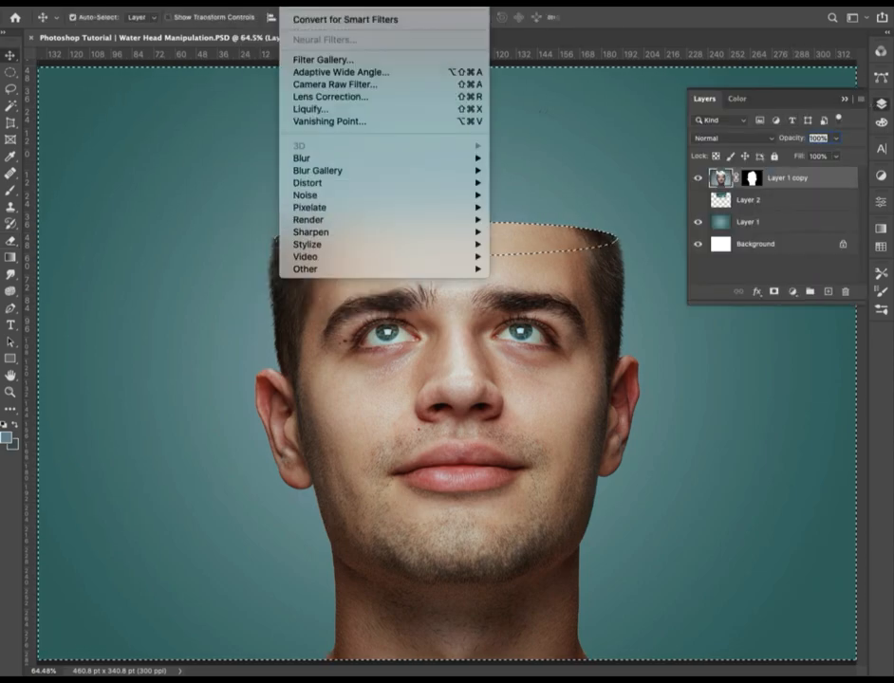
click(270, 37)
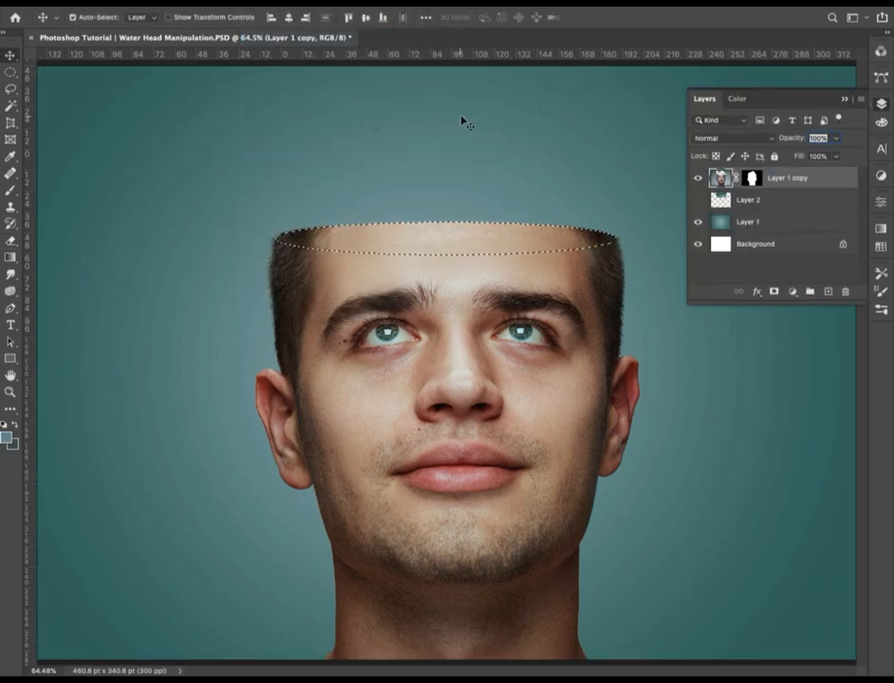
- Show Layer 2, mask it to the elliptical selection, and move it above Layer 1 copy with its mask unlinked
click(748, 200)
click(699, 200)
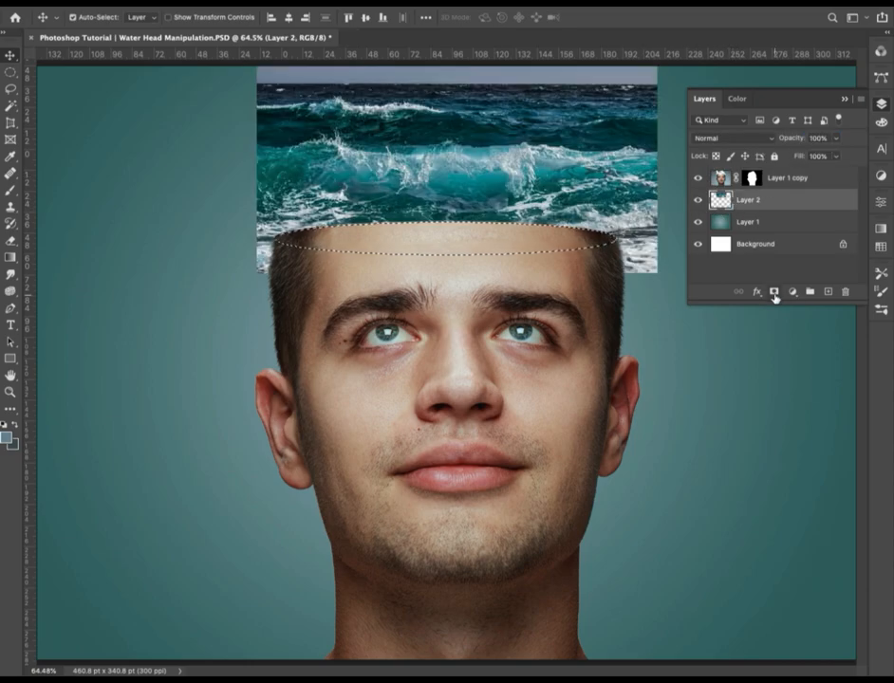
click(775, 295)
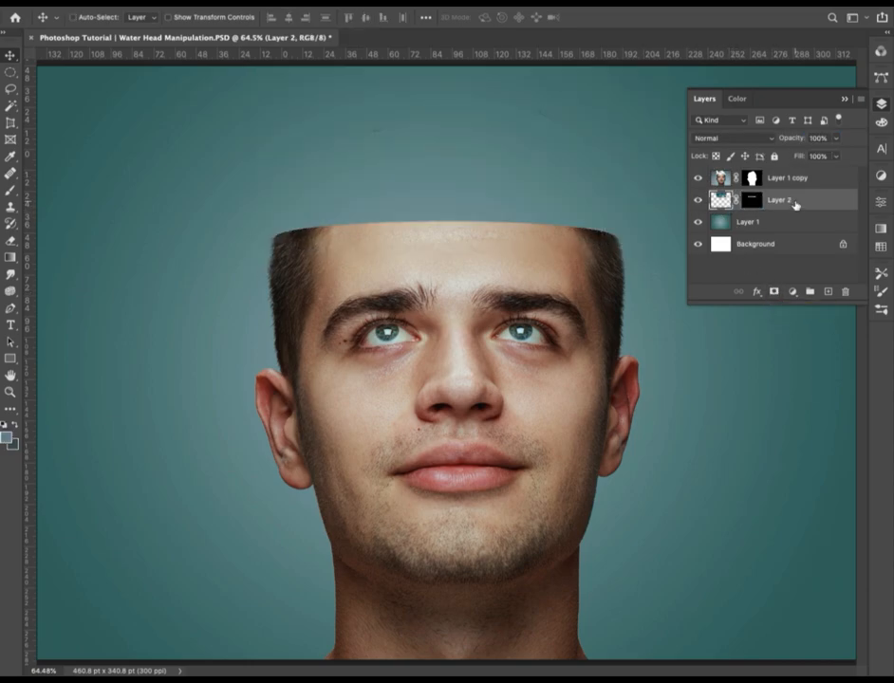
drag(823, 203, 823, 178)
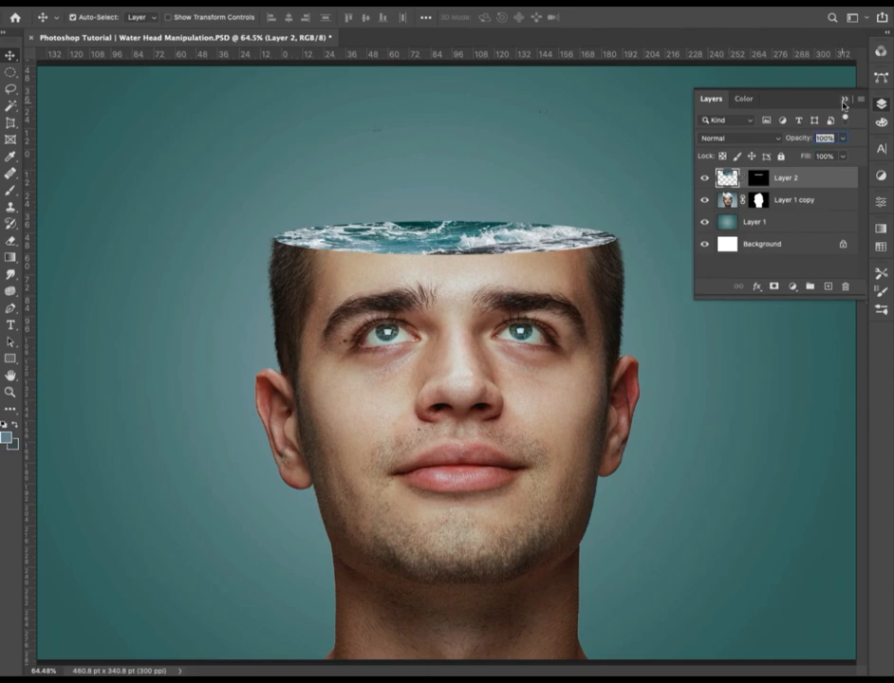
click(843, 101)
- Squash and reposition the waves inside the elliptical mask so the breaking wave and teal water fill the head opening
key(ctrl+t)
drag(463, 273, 459, 204)
key(ctrl+z)
drag(464, 187, 460, 282)
drag(453, 149, 454, 183)
drag(453, 299, 458, 262)
scroll(454, 277, up, 6)
scroll(461, 293, up, 1)
drag(457, 81, 457, 107)
key(Return)
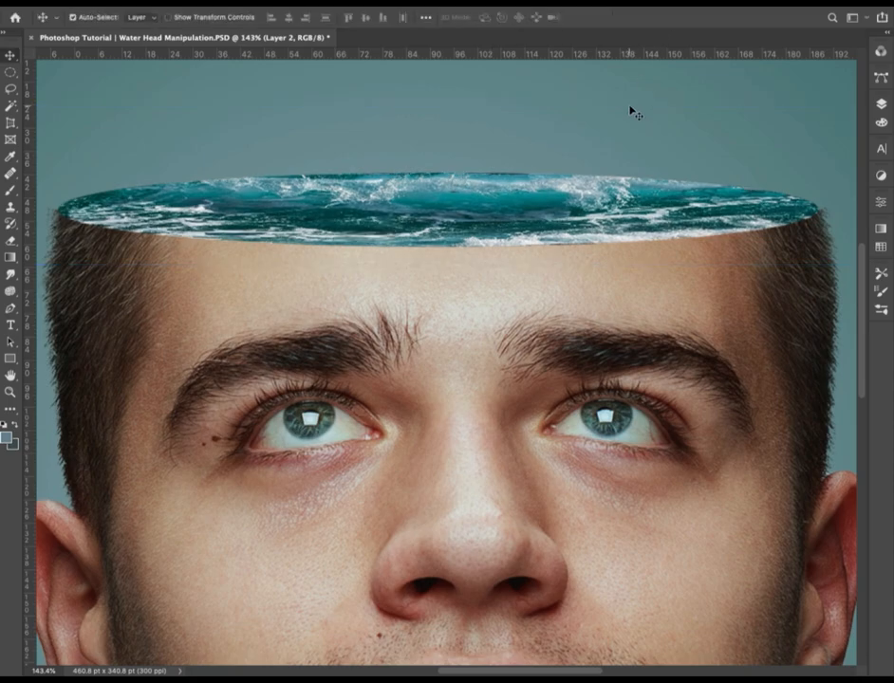
- Open the file Dolphin-.psd
scroll(617, 119, down, 3)
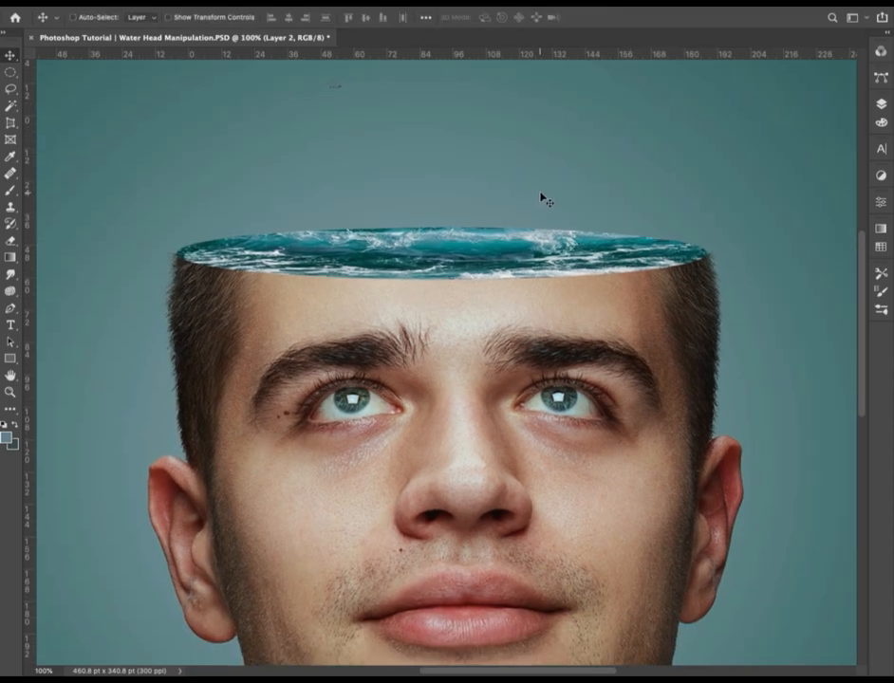
click(76, 1)
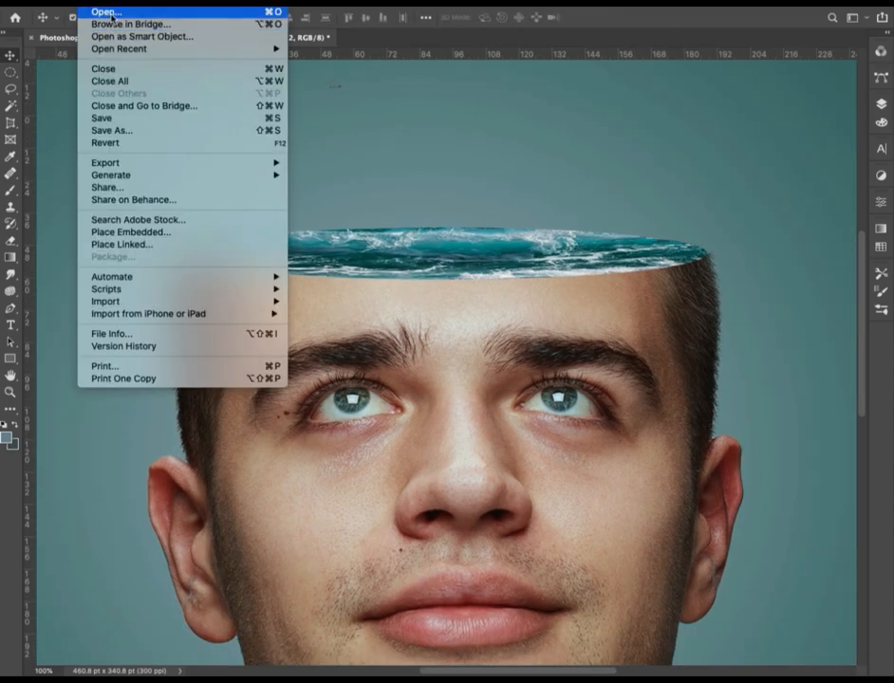
click(95, 8)
double_click(313, 289)
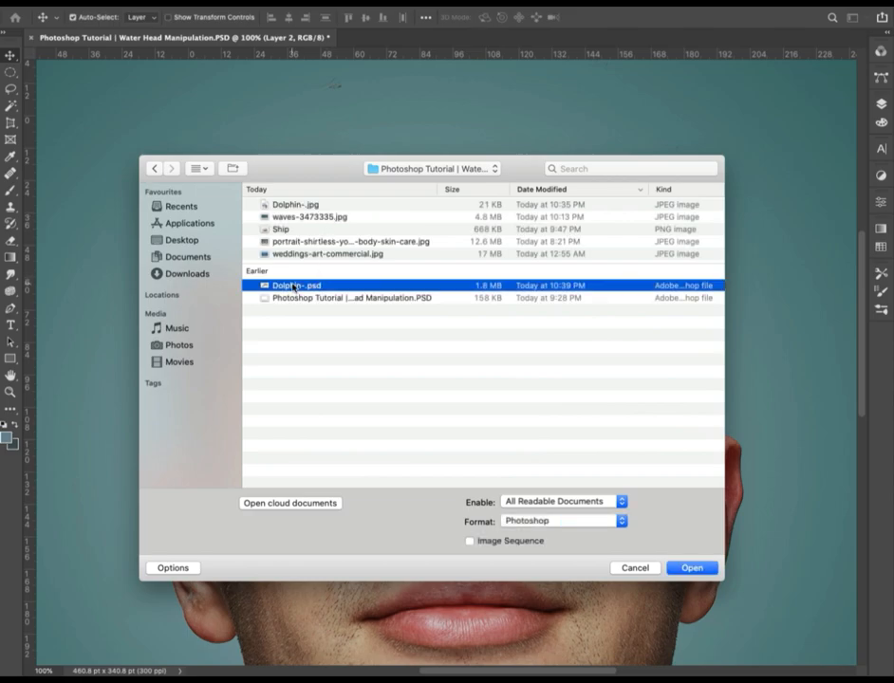
- Cut the entire dolphin image and close its file without saving
key(super+a)
key(super+x)
key(super+w)
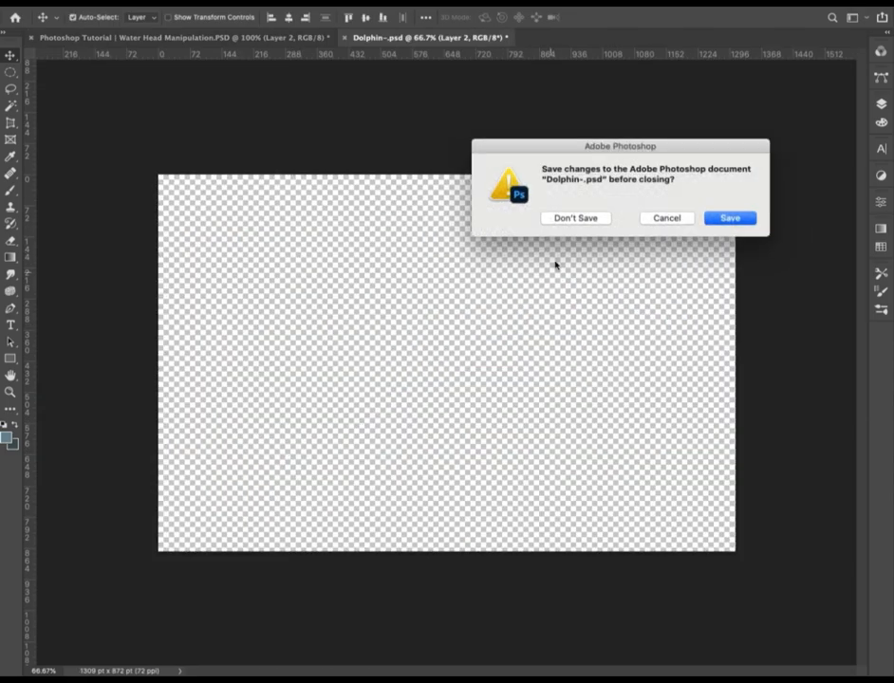
click(575, 218)
- Paste the dolphin into the portrait document, scale it down above the water, and flip it horizontally
key(super+v)
key(super+t)
drag(838, 120, 581, 280)
drag(563, 304, 530, 195)
drag(564, 176, 521, 123)
right_click(490, 184)
click(527, 404)
- Resize and position the dolphin so it leaps from the left half of the water with its tail over the forehead
drag(418, 242, 350, 197)
drag(454, 209, 501, 235)
drag(385, 252, 387, 256)
drag(311, 162, 317, 170)
drag(410, 243, 400, 245)
key(Return)
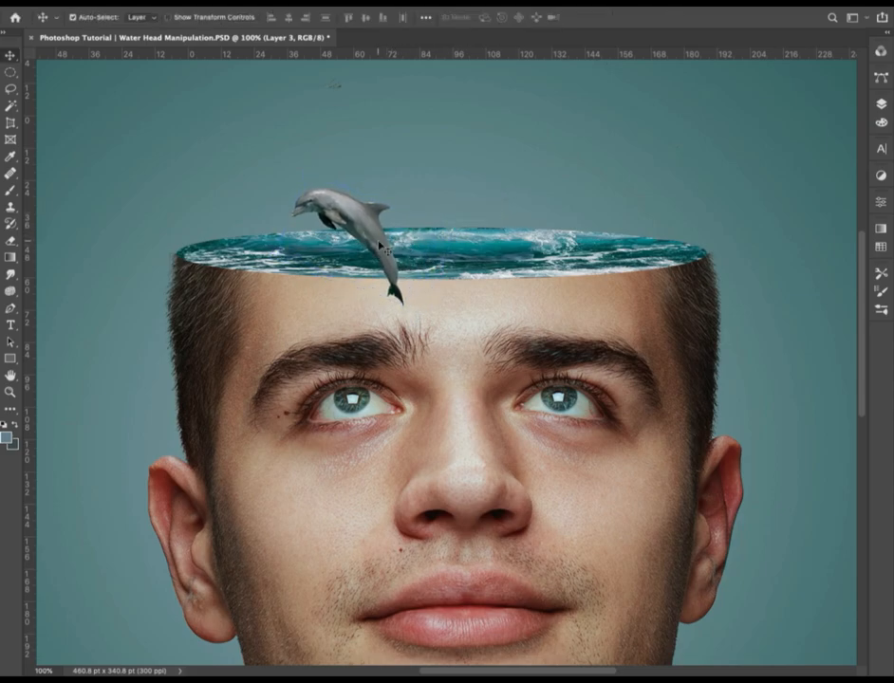
- Open Ship.png and enclose the whole image in a rectangular selection
key(ctrl+o)
double_click(355, 229)
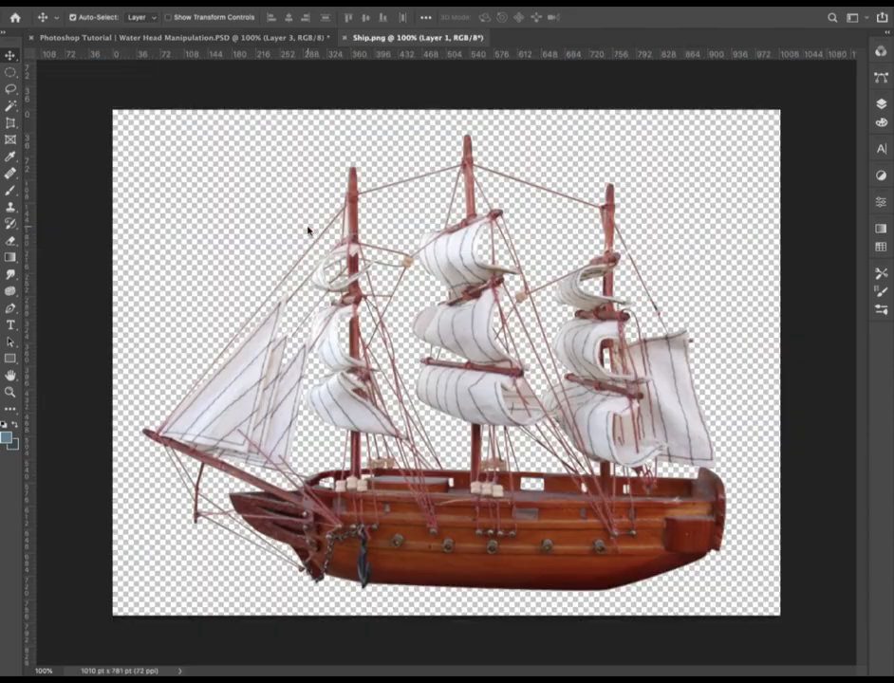
click(10, 72)
click(60, 73)
drag(81, 88, 840, 657)
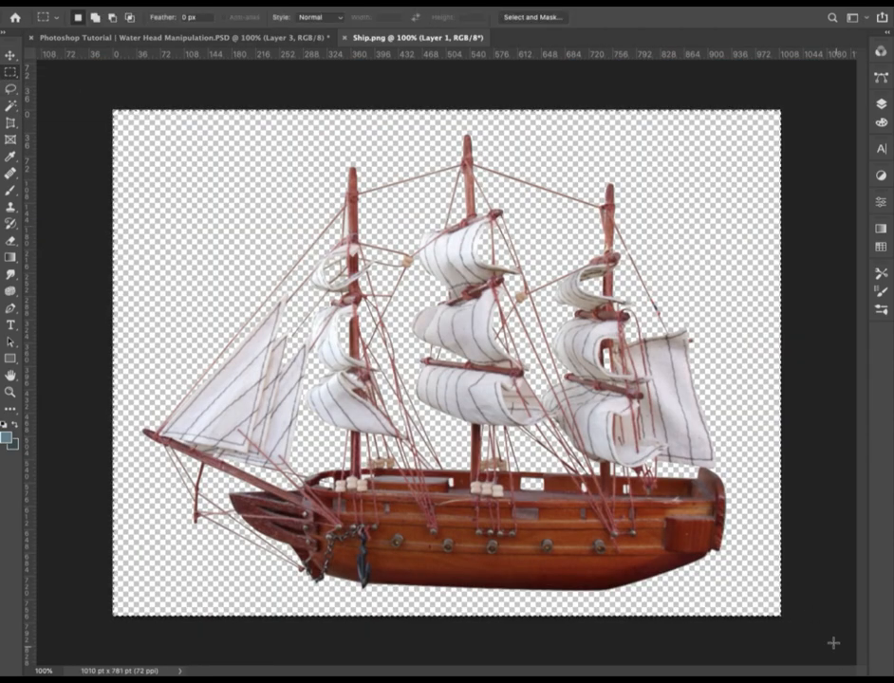
- Cut the selected ship image and close its file without saving
key(super+x)
key(super+w)
click(562, 219)
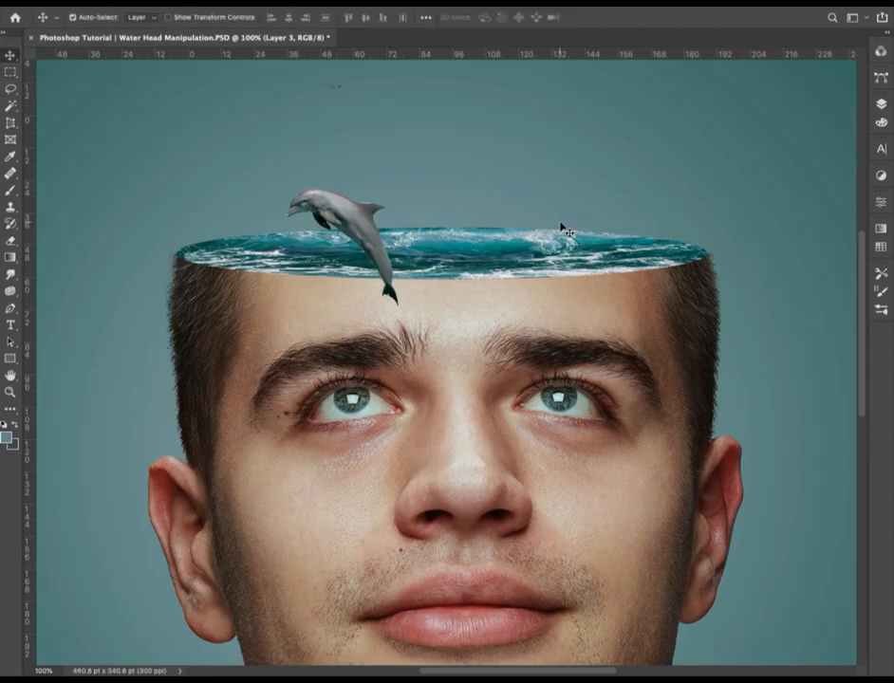
- Paste the ship into the portrait document, scale it to about 40%, and place it on the water beside the dolphin
click(100, 5)
click(131, 101)
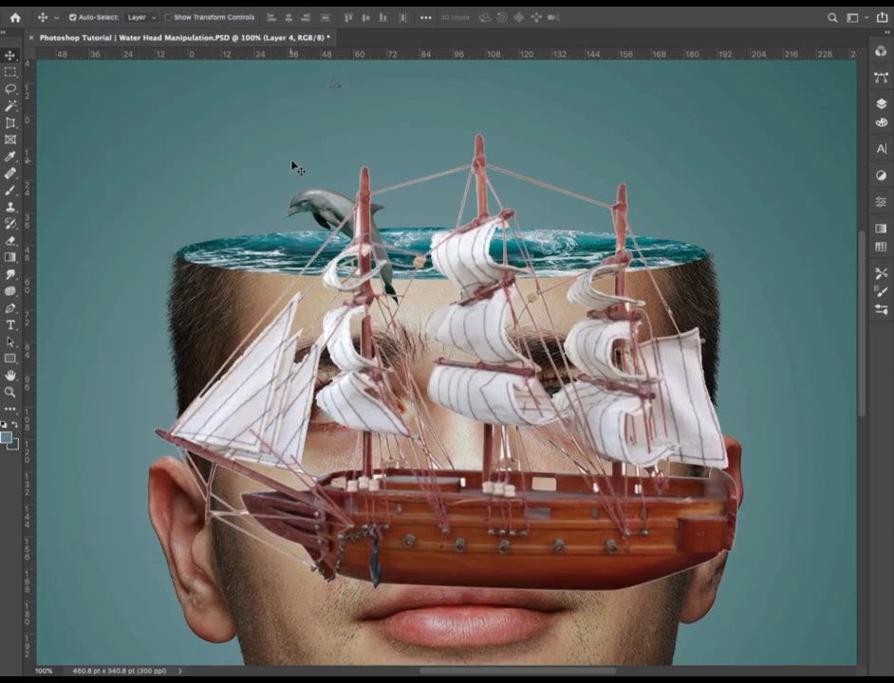
key(super+t)
drag(155, 135, 326, 273)
drag(516, 437, 578, 246)
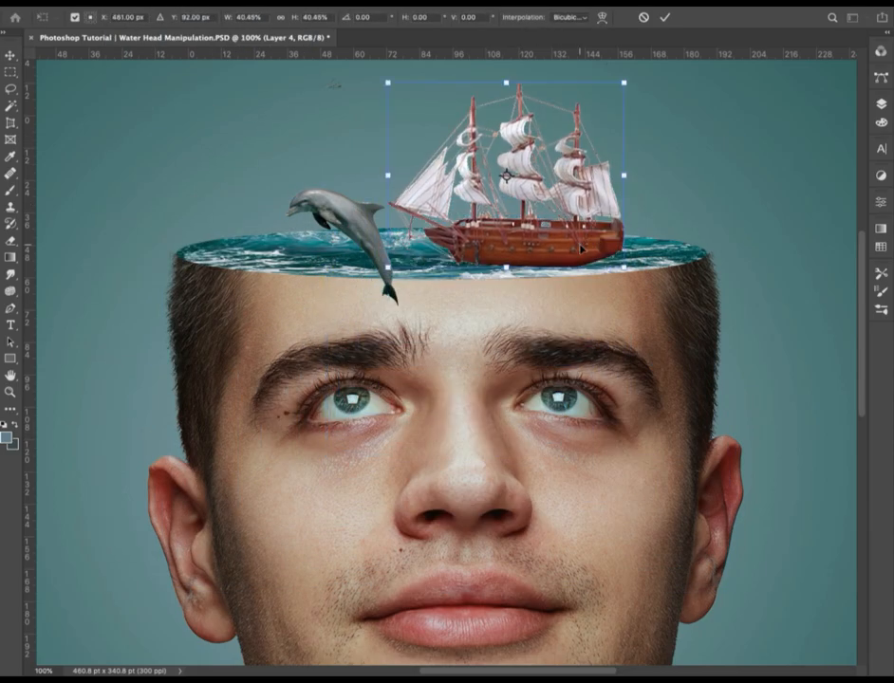
- Flip the ship horizontally, scale it to about 39%, and position it on the right half of the water
right_click(578, 246)
click(618, 465)
drag(499, 228, 548, 220)
drag(439, 81, 448, 84)
drag(674, 85, 670, 87)
drag(468, 193, 461, 197)
drag(661, 87, 670, 82)
drag(590, 214, 600, 214)
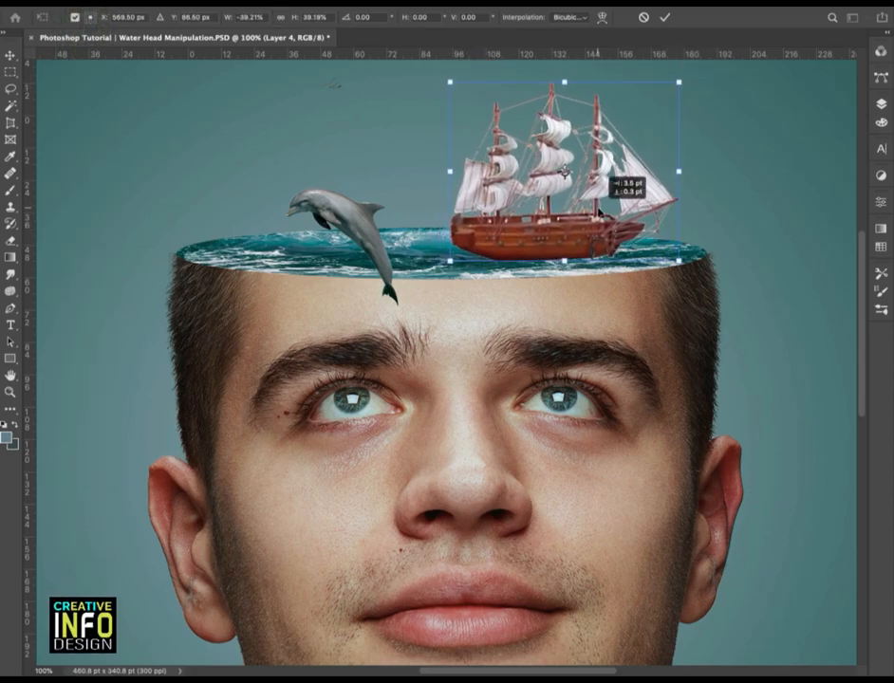
key(Return)
- Scale the dolphin down slightly and reposition it so its tail ends just below the water's front edge
drag(375, 216, 384, 208)
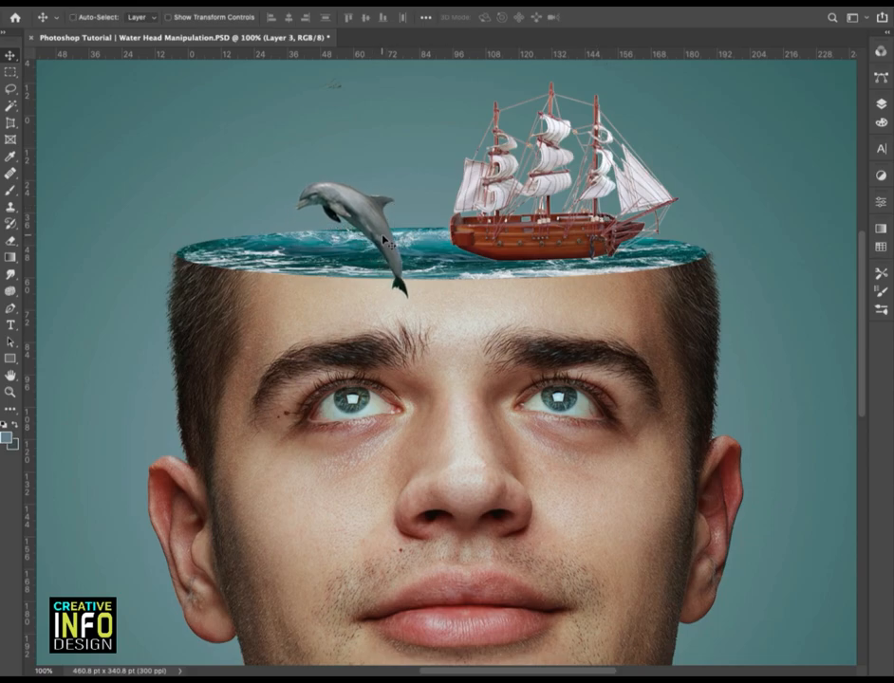
key(ctrl+t)
drag(295, 180, 309, 193)
drag(359, 246, 341, 242)
key(Return)
- Fade the dolphin's tail into the water with a soft round eraser at 50% opacity and 50% flow
key(e)
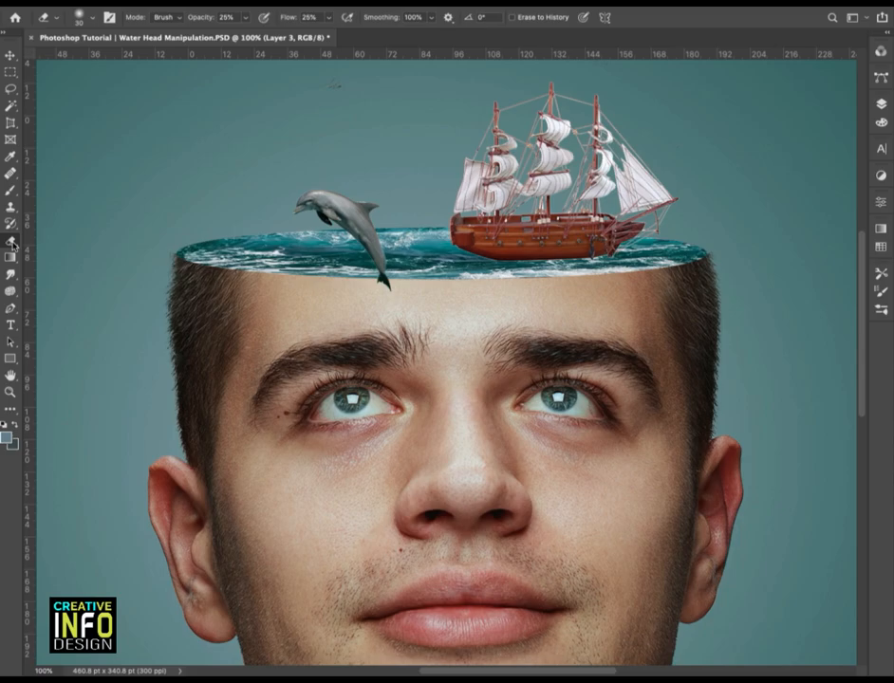
right_click(87, 179)
drag(89, 91, 39, 91)
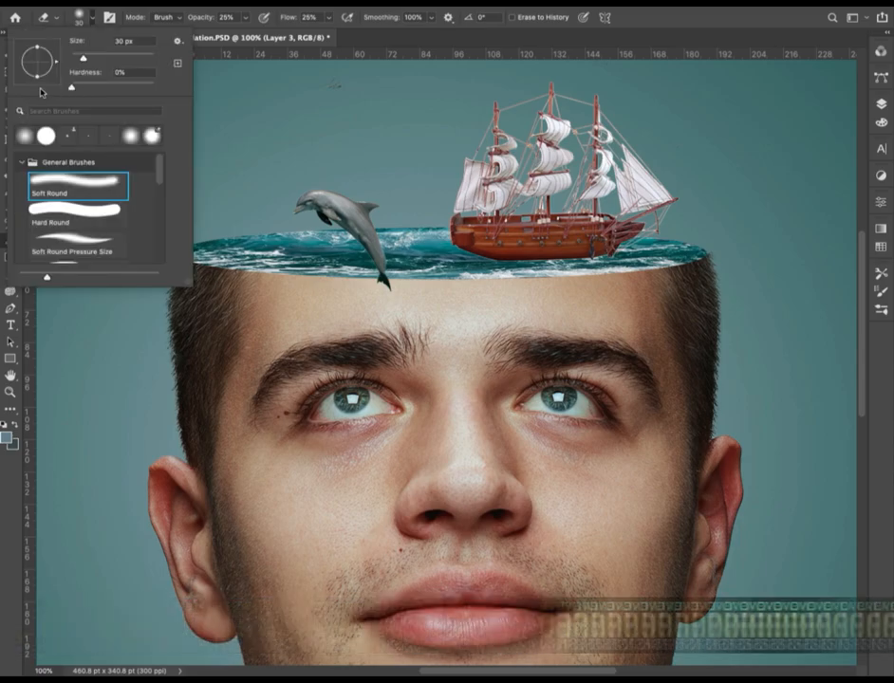
click(265, 34)
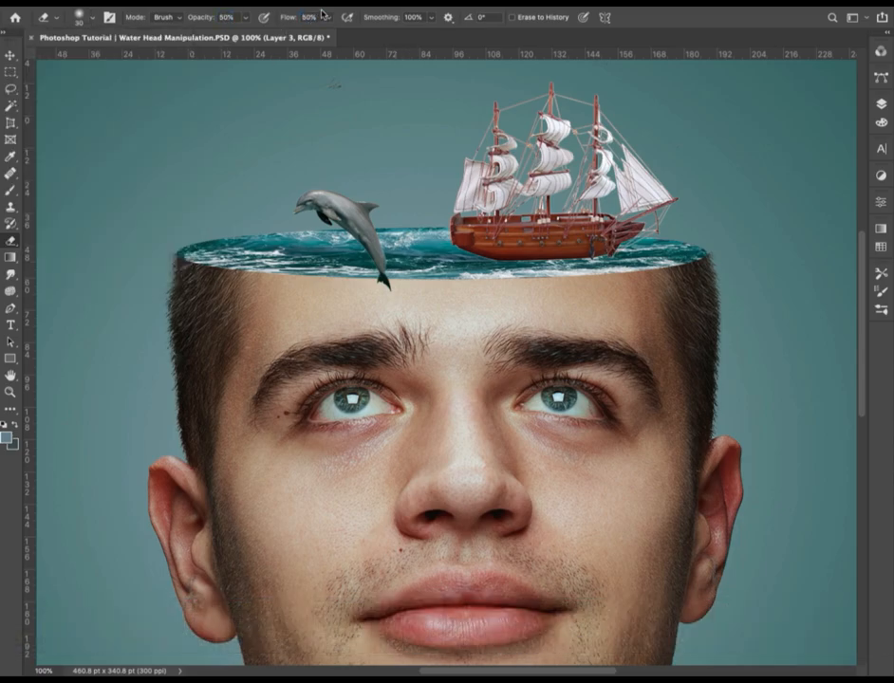
scroll(397, 286, up, 5)
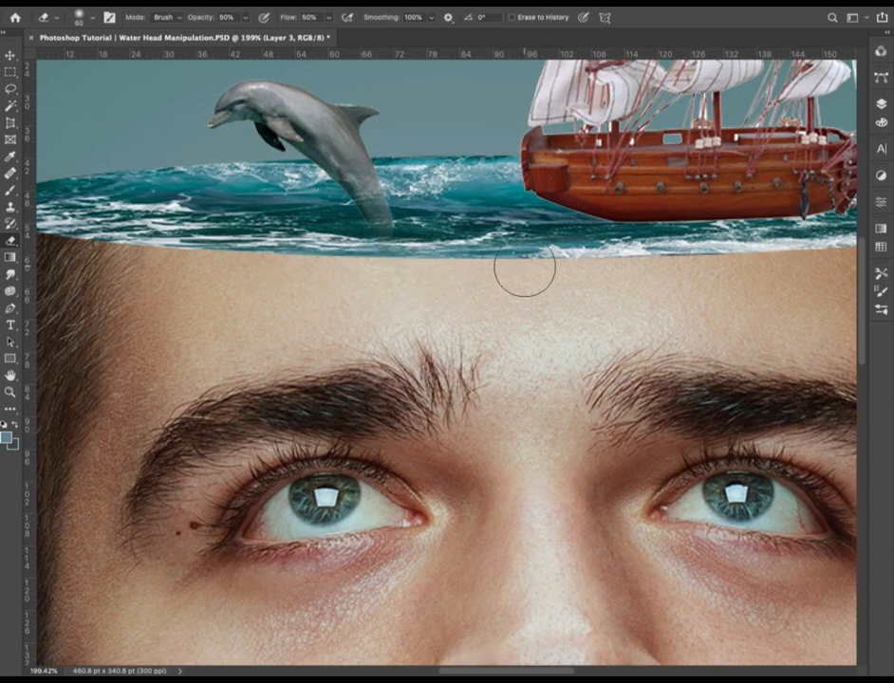
- Soften the bottom edge of the ship's hull on Layer 4 with a small eraser so it sits in the waves
scroll(524, 269, right, 5)
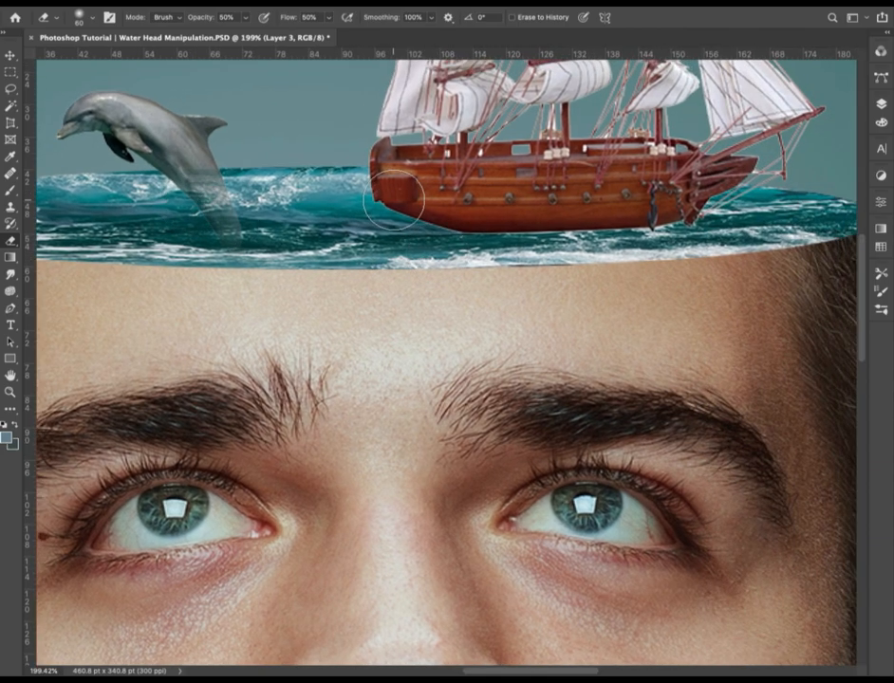
click(881, 105)
click(762, 182)
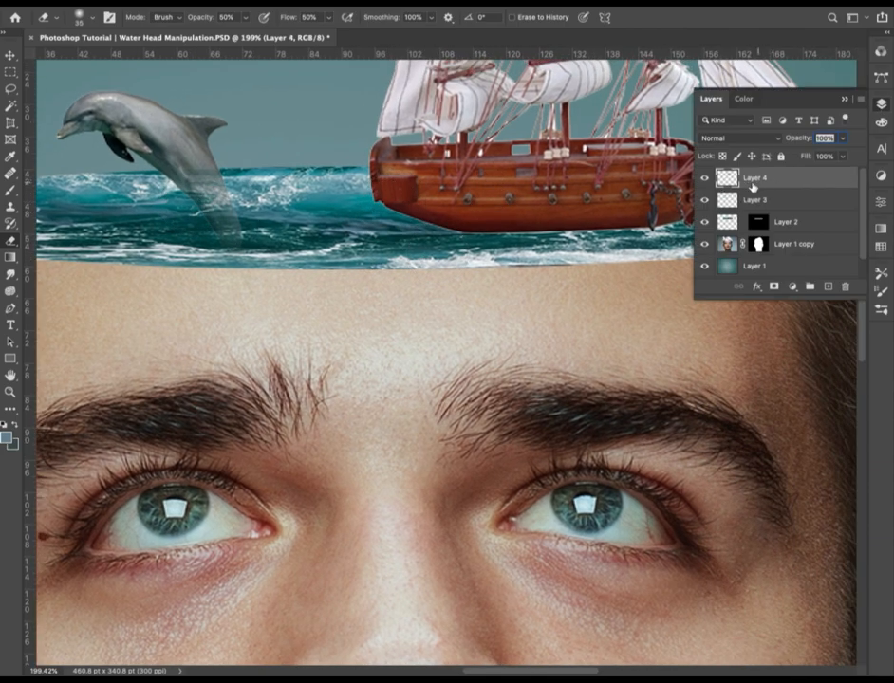
click(846, 101)
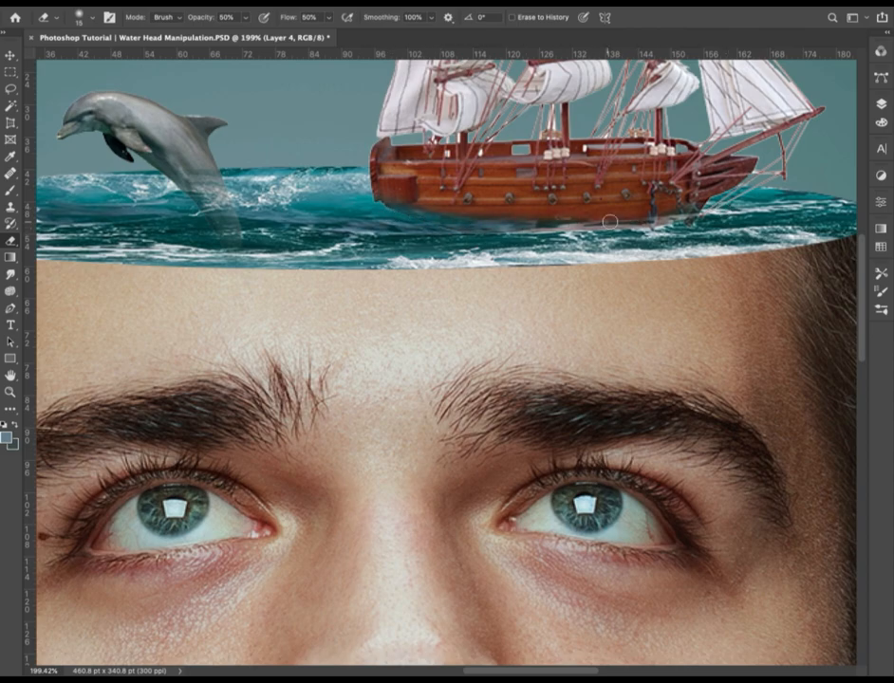
key(v)
key(ctrl+0)
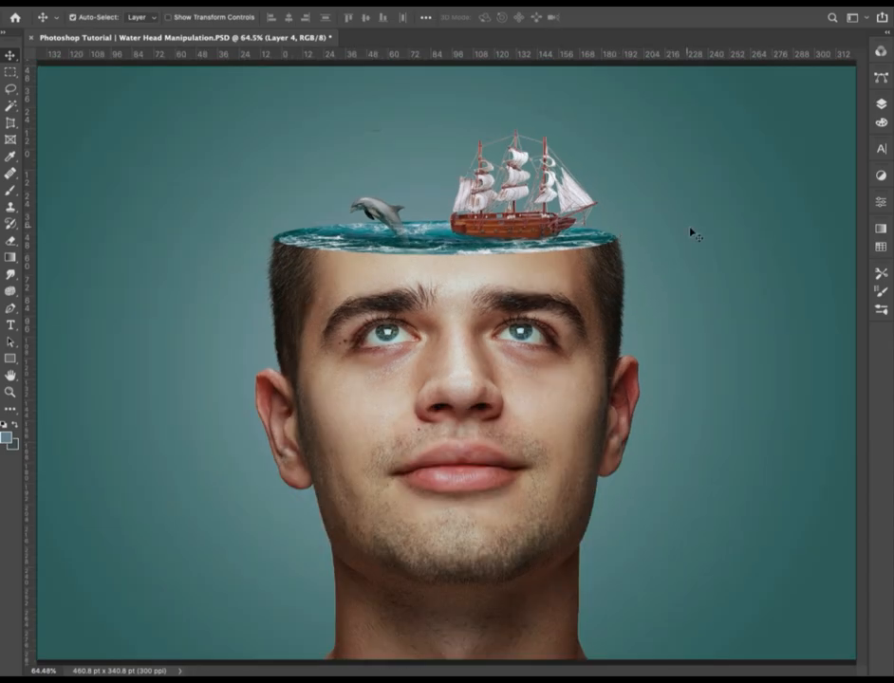
- Apply a slight Gaussian Blur to the layer mask of the water on Layer 2 to soften its edges
click(880, 105)
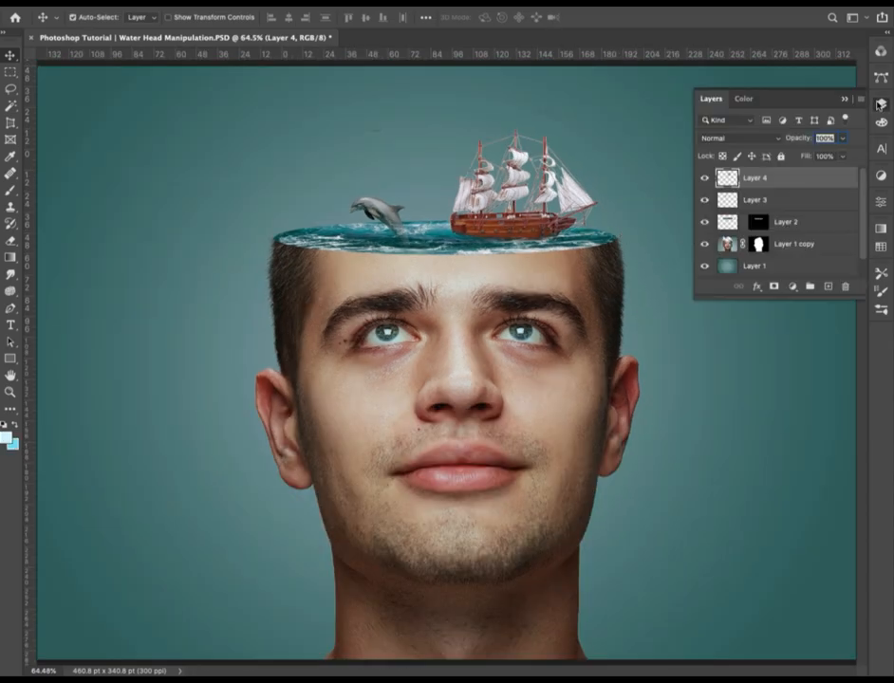
click(760, 220)
scroll(497, 266, up, 6)
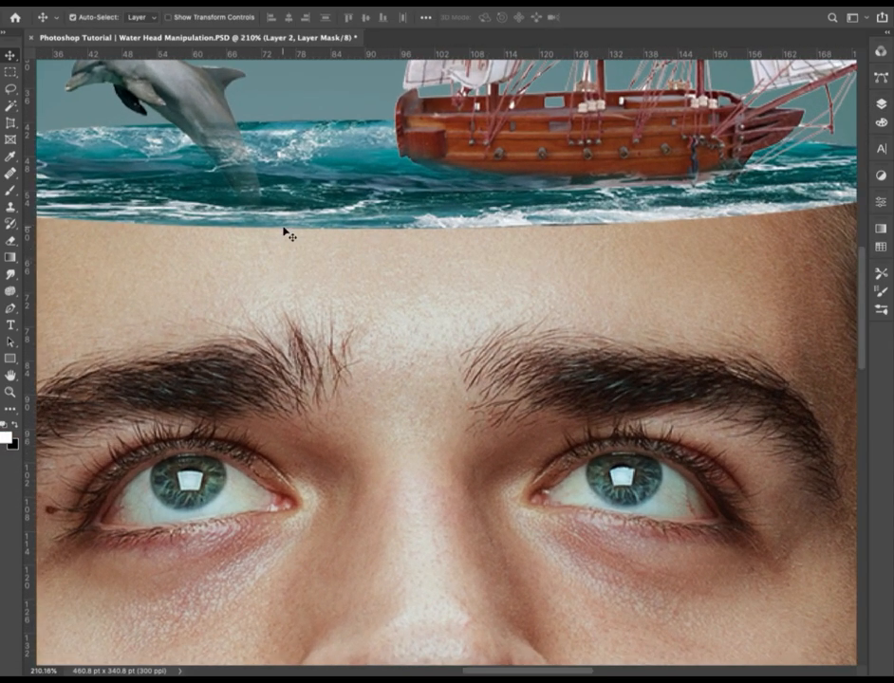
click(284, 2)
mouse_move(330, 158)
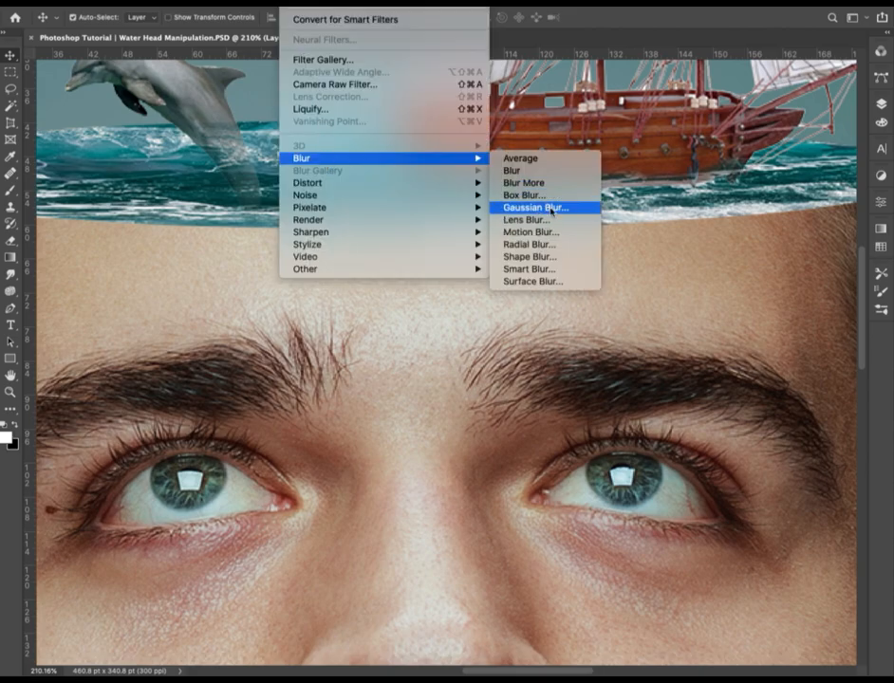
click(515, 204)
mouse_move(664, 601)
mouse_down()
mouse_move(691, 599)
mouse_move(670, 601)
mouse_up()
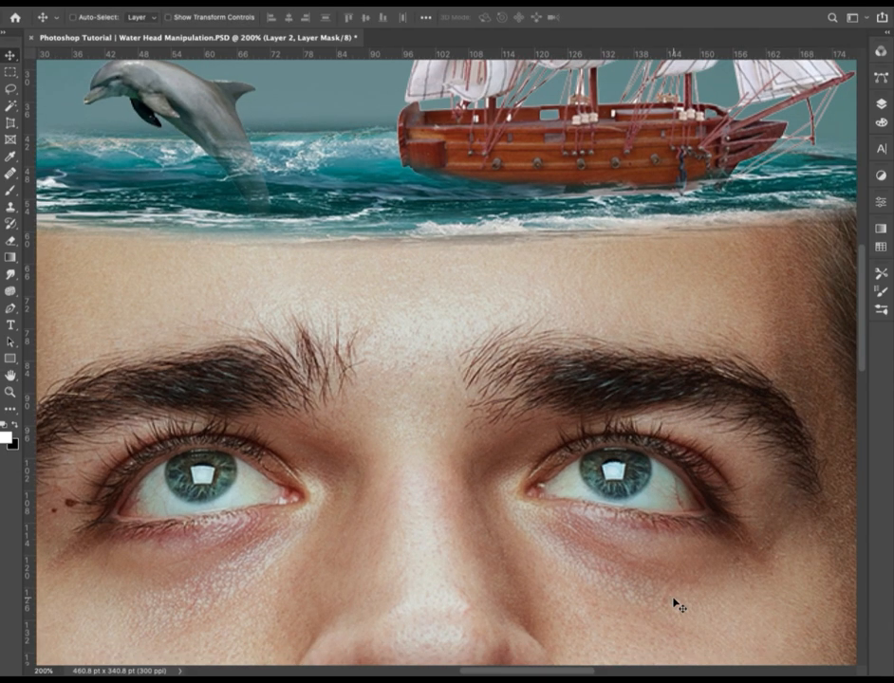
- Select the dolphin on Layer 3, scale it down slightly and reposition it on the water
key(super+minus)
key(super+minus)
key(super+t)
key(Escape)
right_click(343, 264)
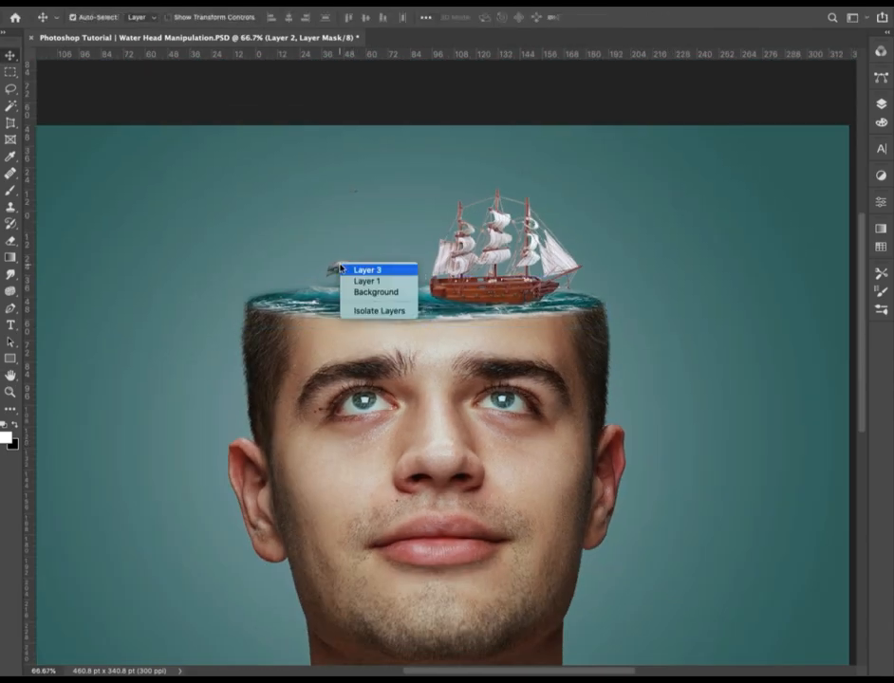
click(369, 268)
key(super+t)
drag(323, 254, 313, 240)
drag(367, 282, 360, 275)
key(Return)
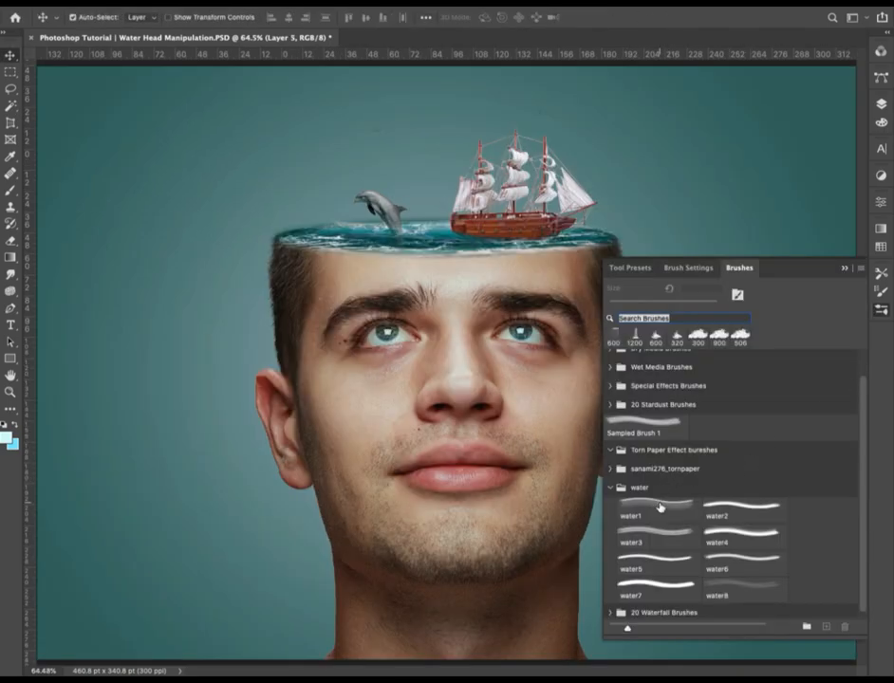
- Stamp a 1200 px waterfall brush on Layer 5, pouring from the water's rim down the ship-side half of the face
click(636, 335)
click(844, 270)
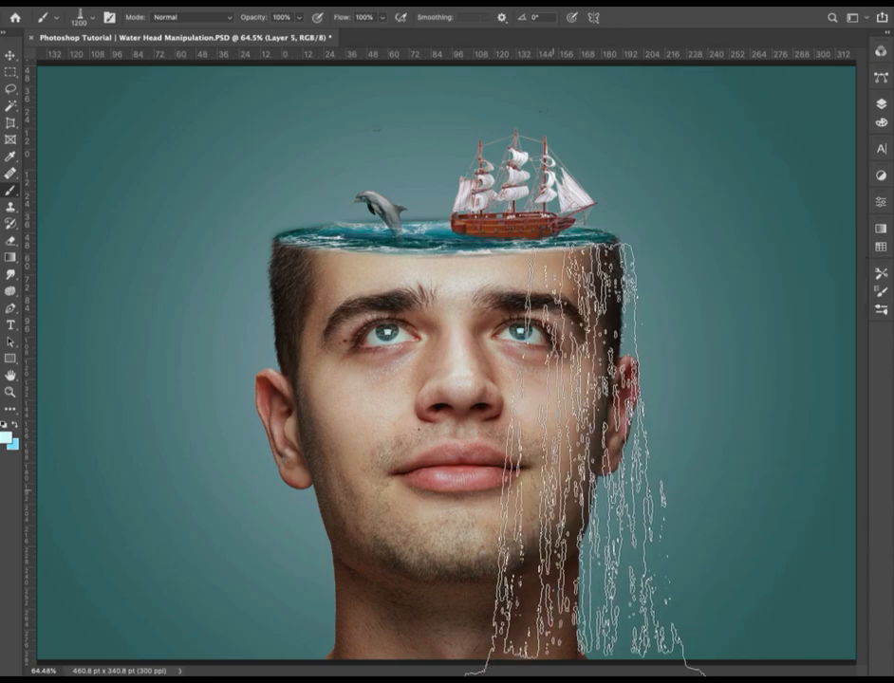
click(548, 487)
key(v)
- Stamp water droplets over the dolphin-side half of the head with the water1 brush enlarged to 900 px
click(881, 309)
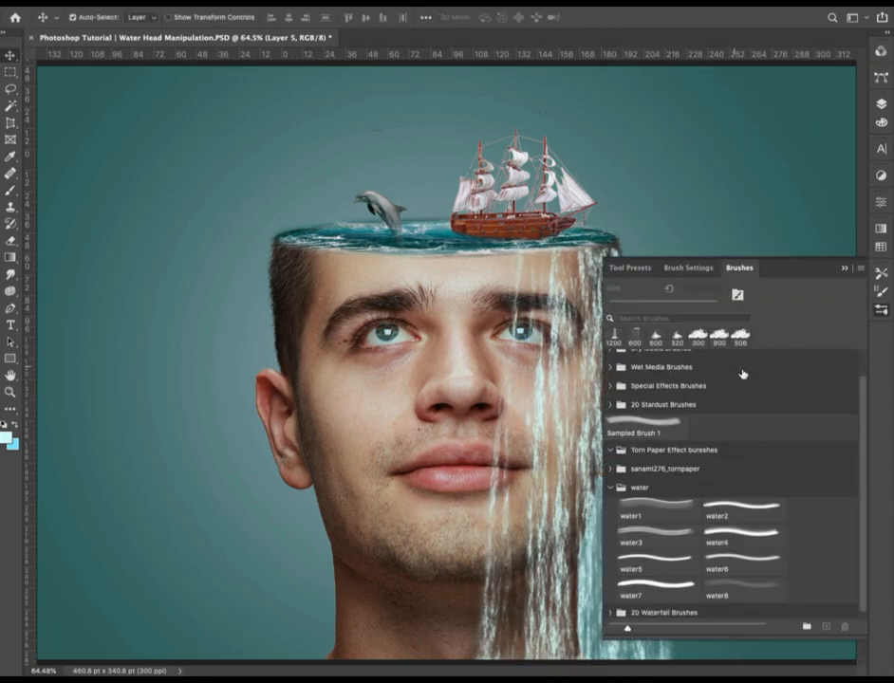
click(615, 488)
click(612, 516)
click(657, 538)
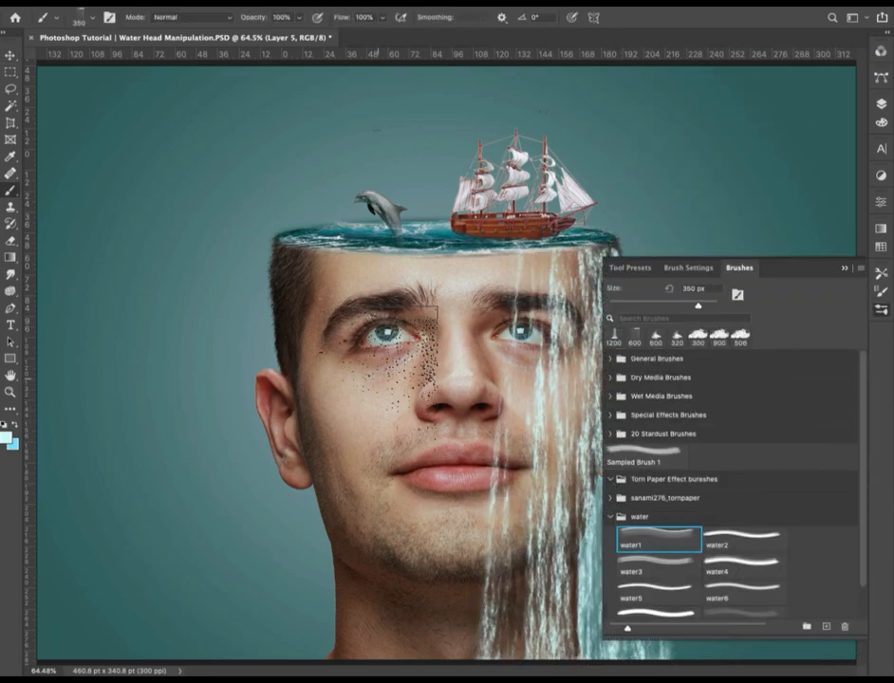
key(bracketright)
key(bracketright)
key(bracketright)
key(bracketright)
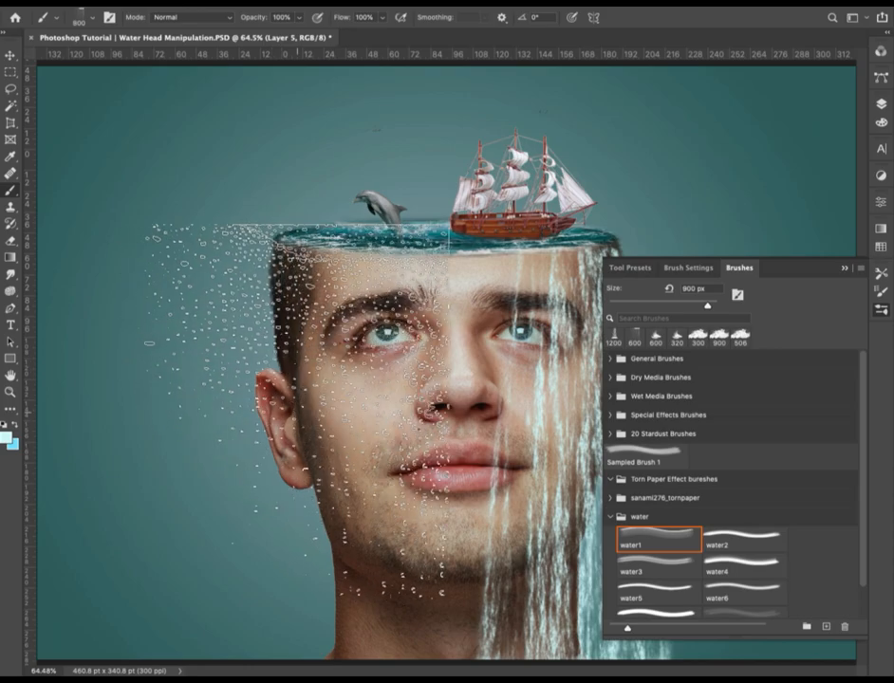
click(300, 410)
- Erase the droplet stamp above the water surface and around the upper head with a soft round 100 px eraser
key(e)
key(v)
key(e)
right_click(11, 244)
click(57, 241)
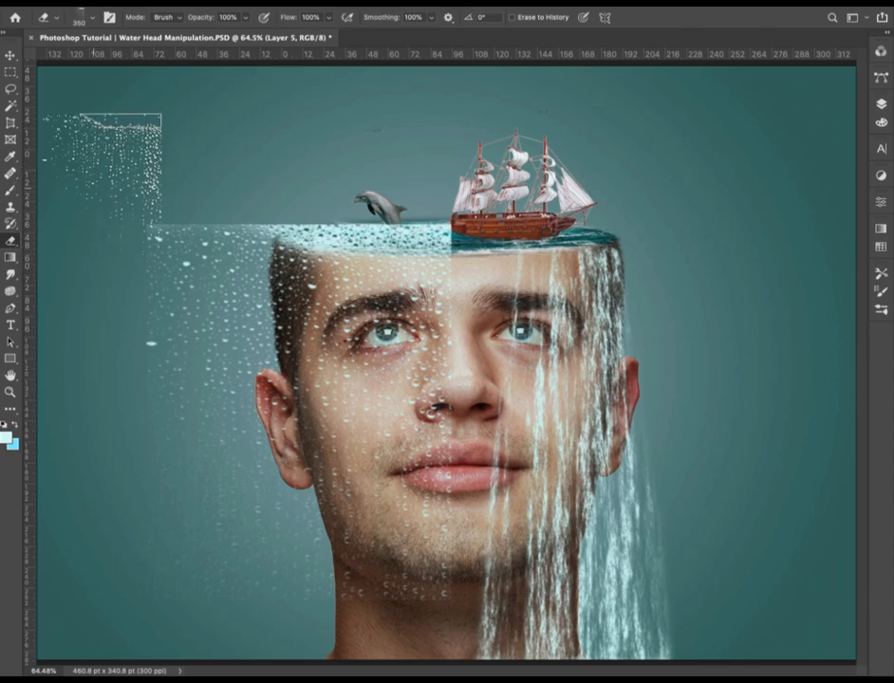
right_click(11, 241)
click(57, 237)
click(82, 16)
click(426, 48)
drag(137, 227, 195, 242)
scroll(293, 248, up, 2)
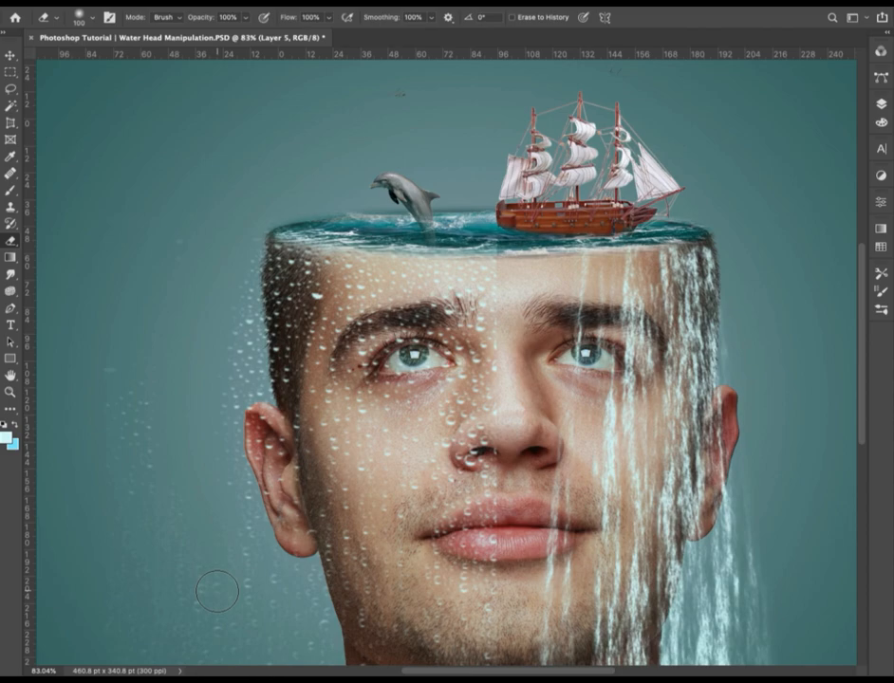
- Enlarge the eraser to 300 px and clear droplets from the surrounding background and water streaks from the middle of the face
scroll(217, 591, up, 1)
key(bracketright)
key(bracketright)
key(bracketright)
key(bracketright)
key(bracketright)
key(bracketright)
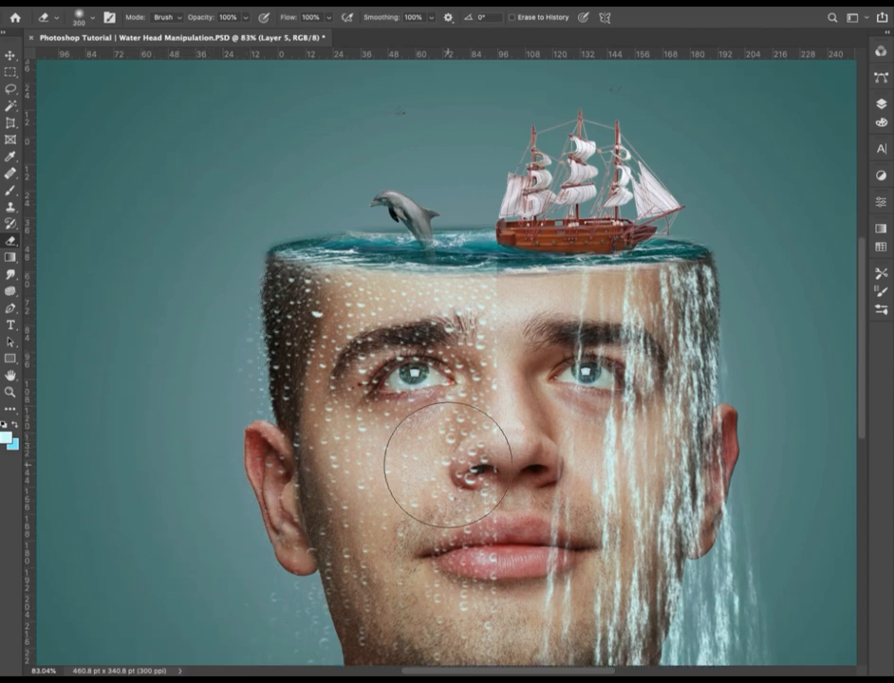
mouse_move(576, 318)
mouse_down()
mouse_move(539, 557)
mouse_move(537, 644)
mouse_move(506, 289)
mouse_move(505, 646)
mouse_up()
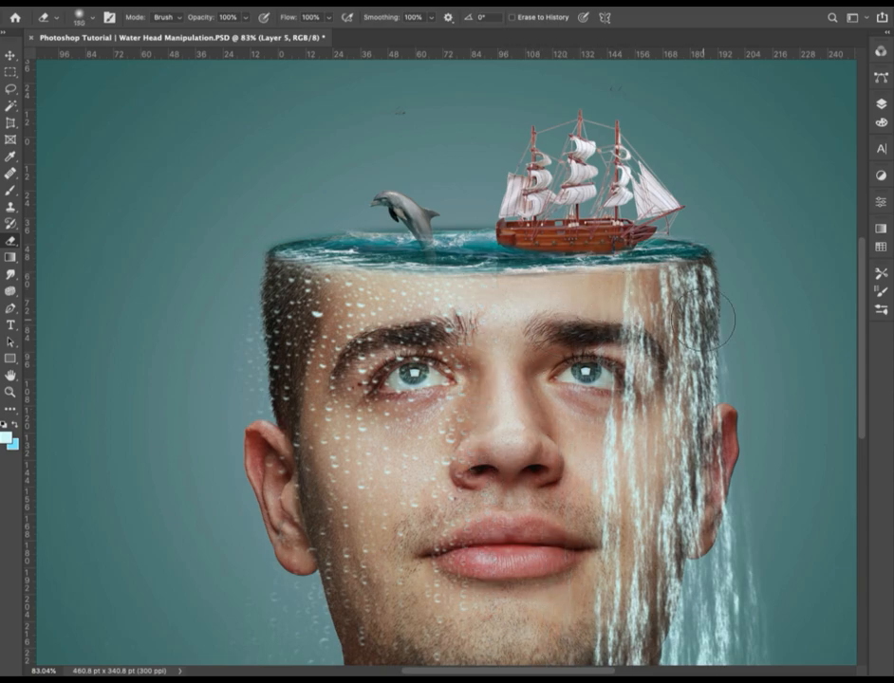
- Trim the inner and outer edges of the waterfall with the soft eraser so it falls in a narrower stream
drag(766, 581, 765, 478)
mouse_move(586, 361)
mouse_down()
mouse_move(600, 638)
mouse_move(592, 663)
mouse_move(596, 356)
mouse_move(607, 676)
mouse_up()
key(v)
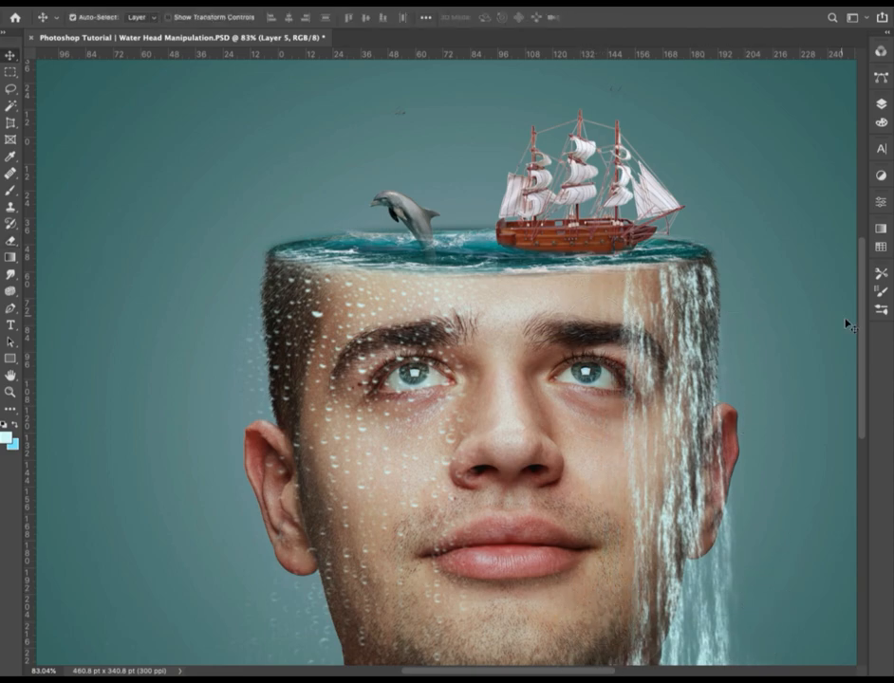
click(881, 310)
click(655, 562)
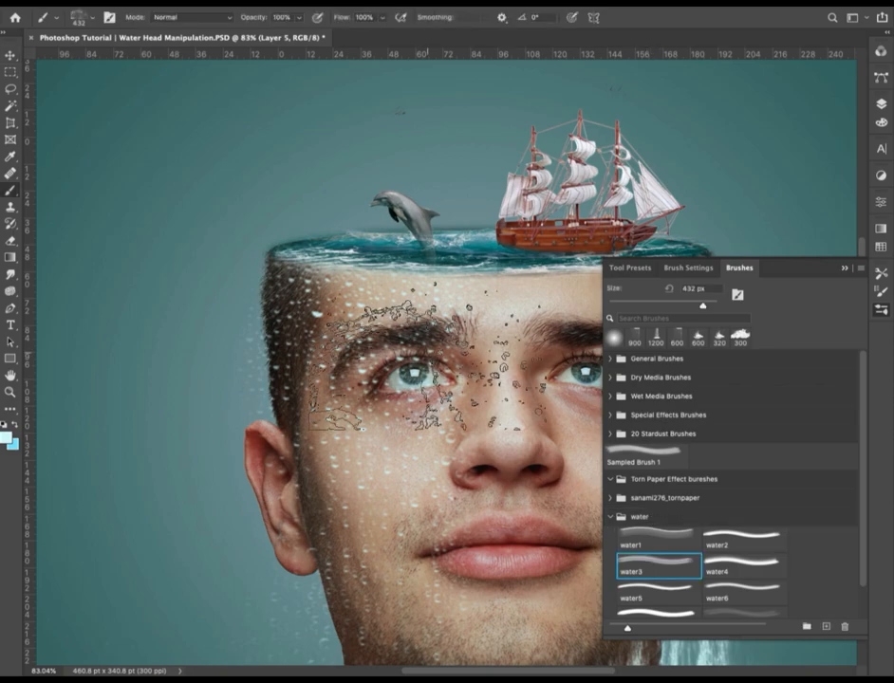
click(844, 268)
click(881, 310)
click(744, 540)
click(881, 309)
key(p)
key(b)
key(bracketleft)
key(bracketleft)
key(bracketleft)
- Stamp a water splash over the rim of the water beside the ship's bow with a splash brush
click(673, 244)
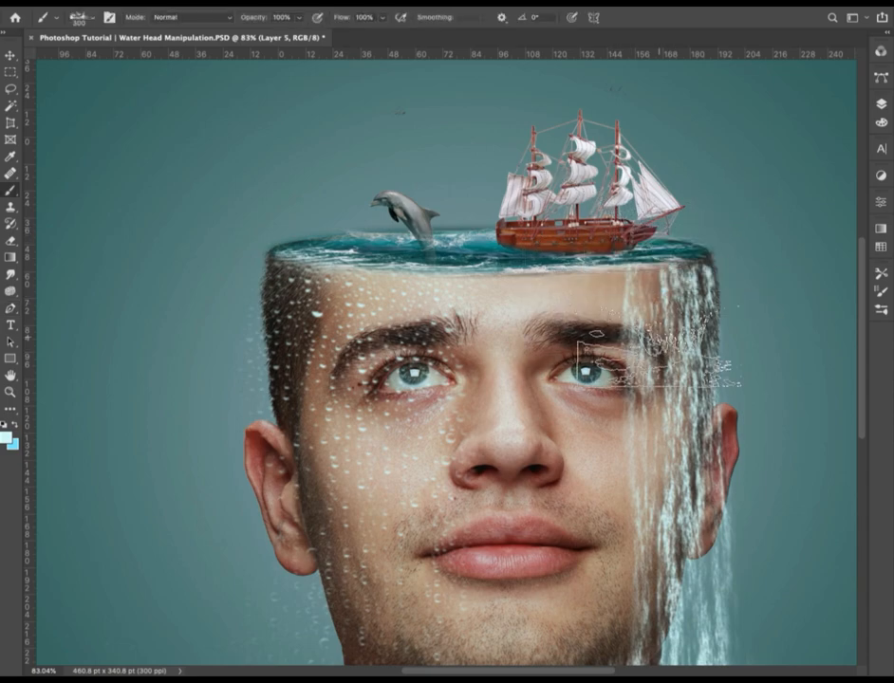
click(881, 309)
click(845, 269)
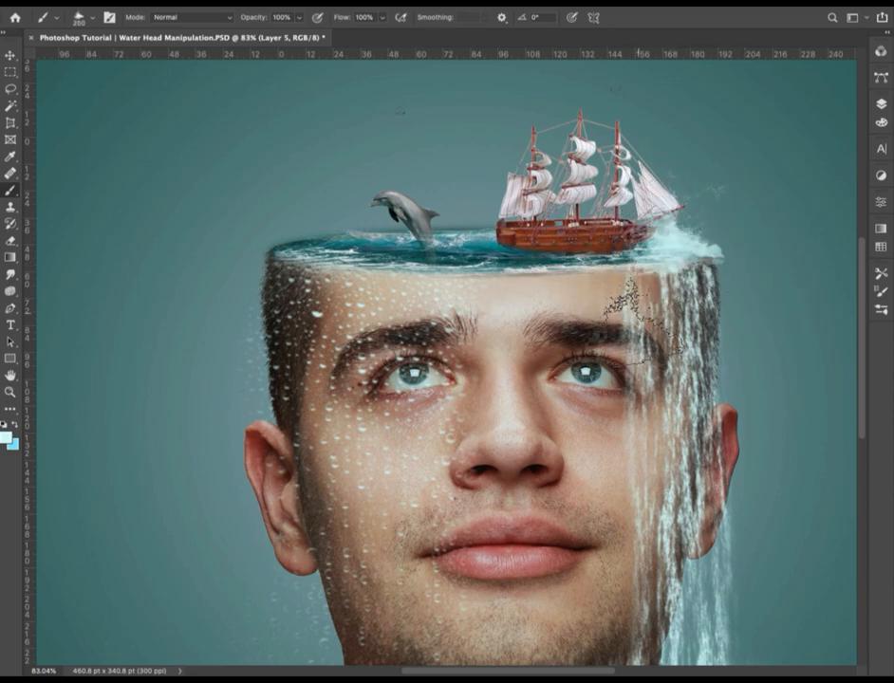
- Stamp a 250 px water splash over the rim of the water on the dolphin's side of the head
click(318, 231)
key(super+z)
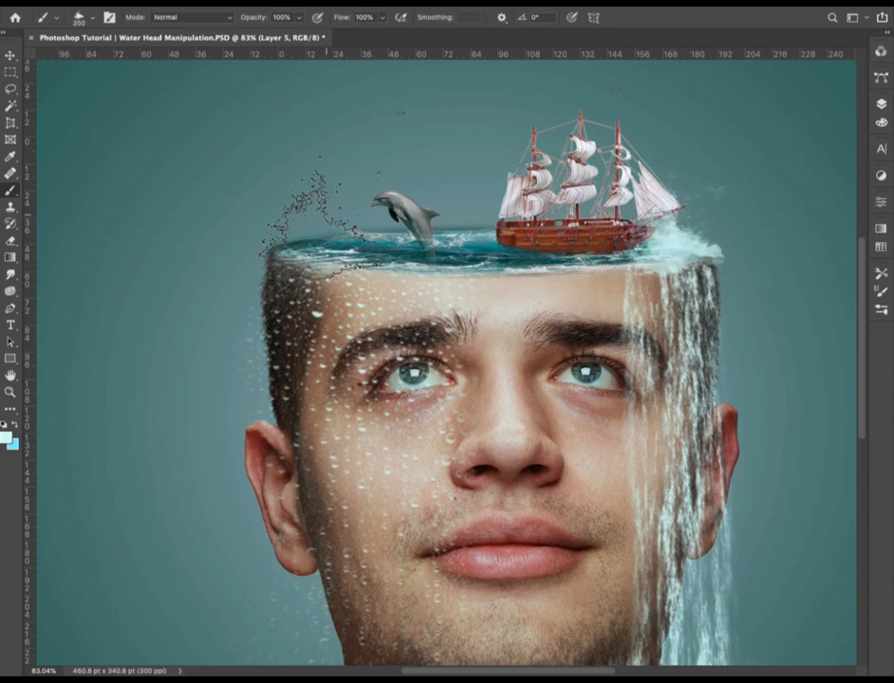
click(313, 228)
key(v)
- Stamp small foam splashes around the dolphin's tail, the ship's hull and the front water edge, using brush sizes such as 200 and 125 px
click(881, 311)
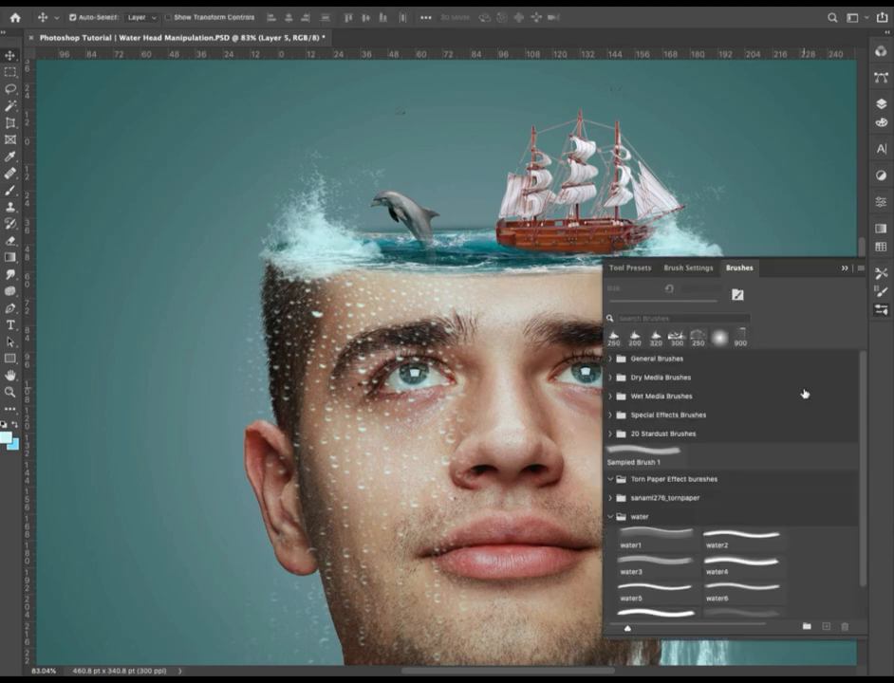
click(733, 608)
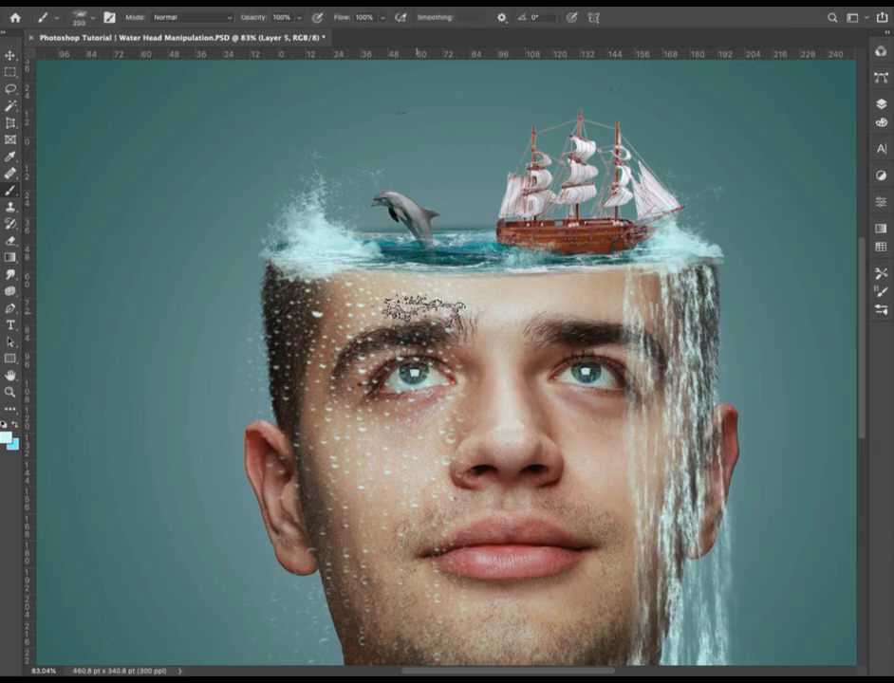
key(bracketleft)
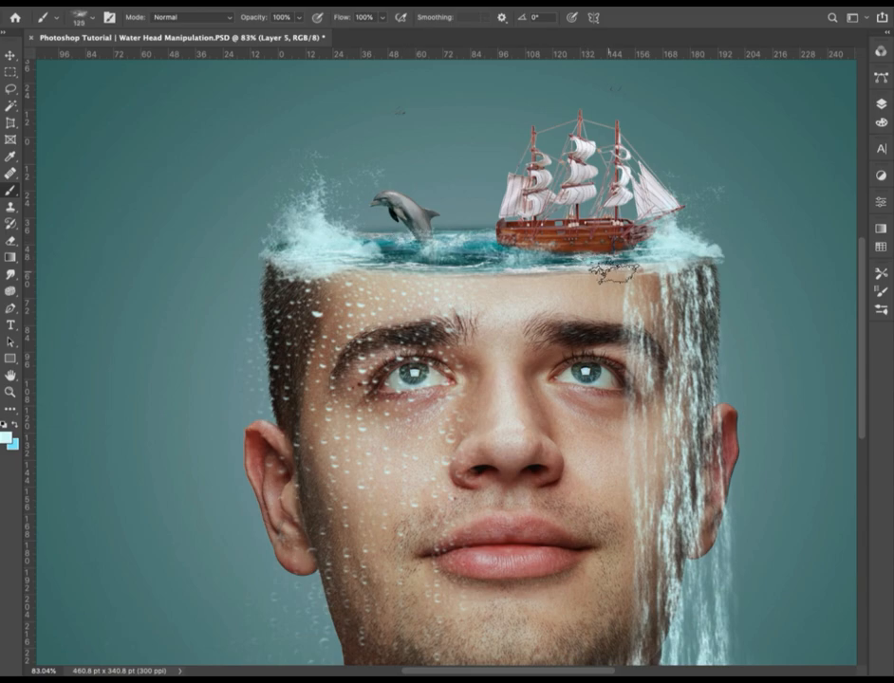
key(bracketright)
key(bracketleft)
key(bracketleft)
key(v)
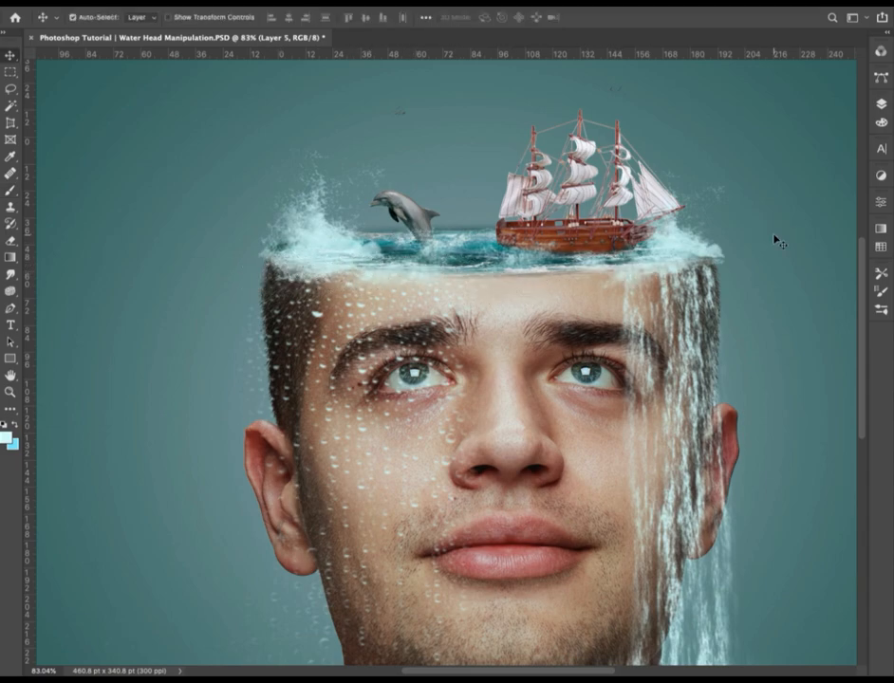
scroll(778, 249, down, 2)
scroll(630, 280, up, 3)
scroll(605, 279, down, 3)
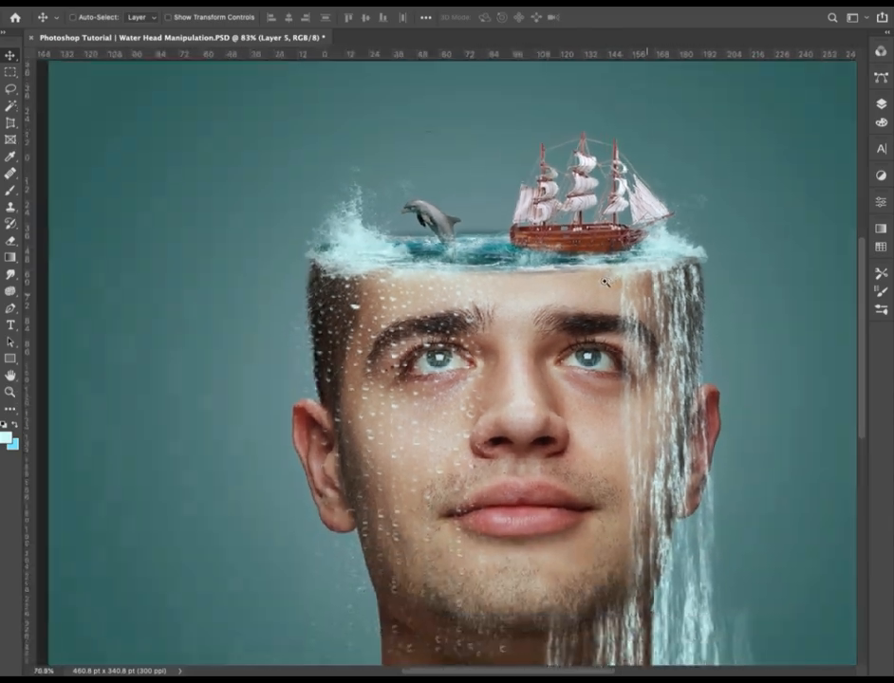
right_click(310, 286)
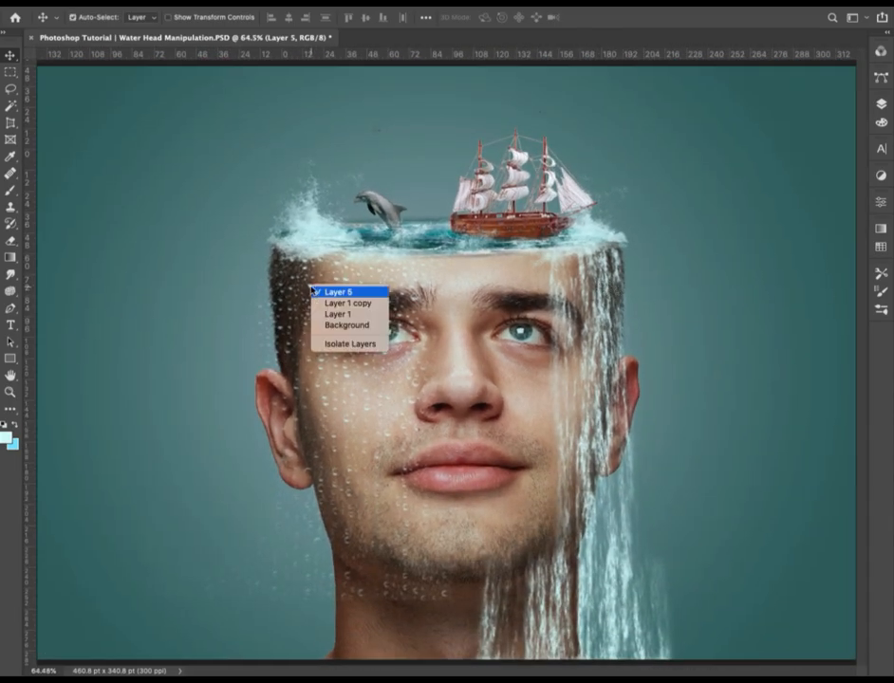
click(313, 291)
key(super+t)
key(Escape)
key(m)
key(e)
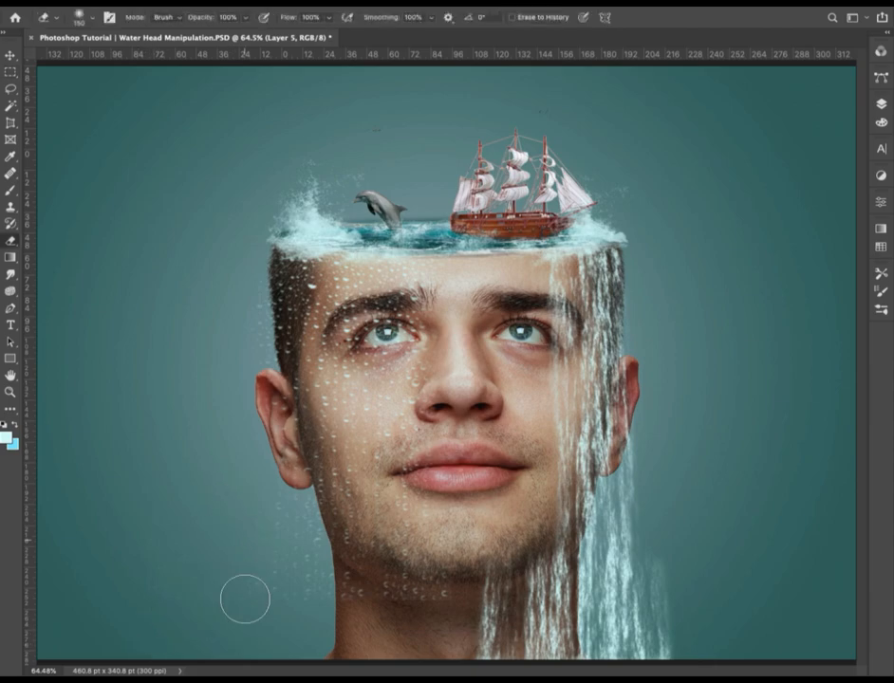
- Select the droplets on the dolphin-side half of the head with a rectangular marquee, stretch them down to the canvas bottom, and deselect
key(m)
mouse_move(180, 630)
mouse_down()
mouse_move(349, 628)
mouse_move(445, 266)
mouse_up()
key(super+t)
drag(313, 630, 316, 665)
key(super+minus)
drag(345, 602, 351, 641)
key(Return)
key(super+d)
key(super+0)
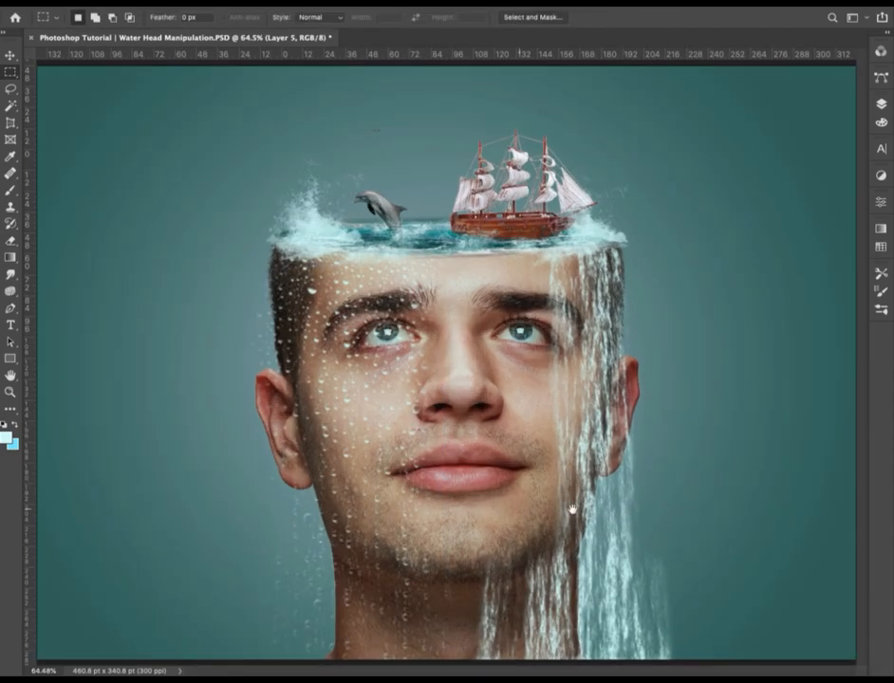
- Erase the droplets over the middle of the face and the stray waterfall strands across the neck on the current layer
key(e)
key(super+plus)
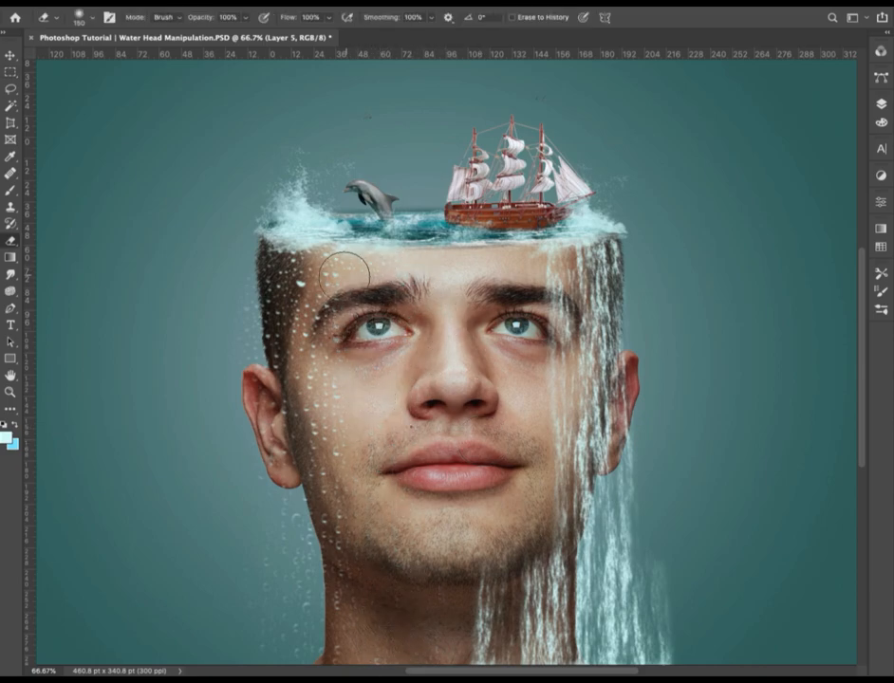
mouse_move(482, 581)
mouse_down()
mouse_move(485, 622)
mouse_move(521, 608)
mouse_move(473, 648)
mouse_up()
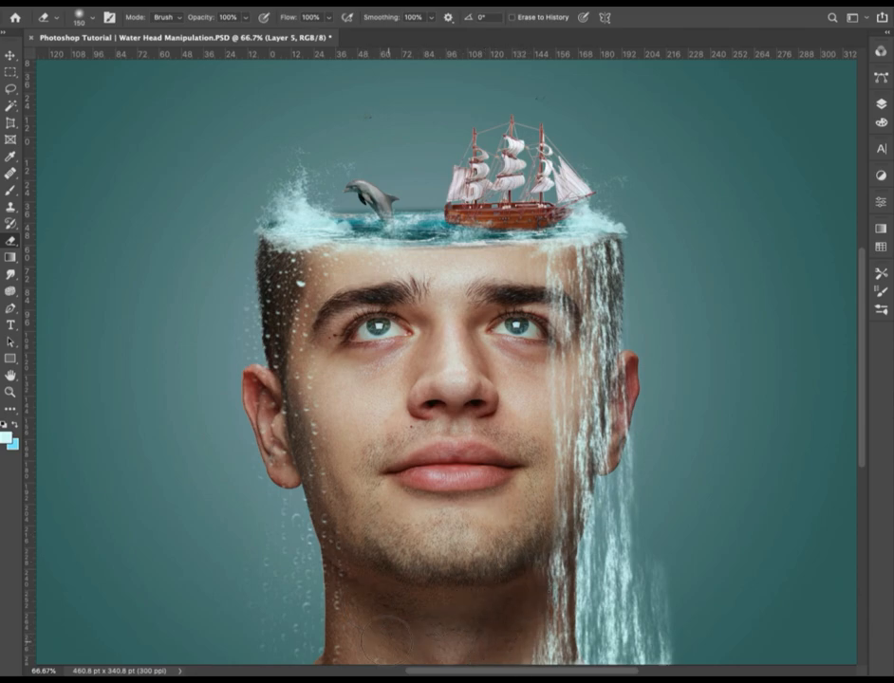
key(v)
key(ctrl+0)
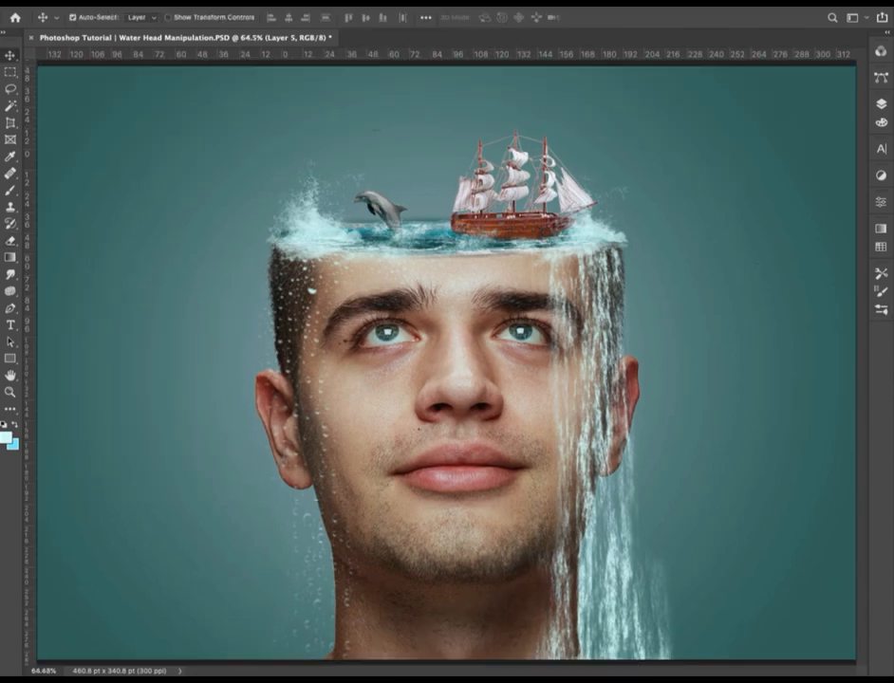
- Load the Cl1 brush from Cloud Brushes at 300 px and create a new layer for the clouds
click(881, 306)
click(880, 308)
click(882, 310)
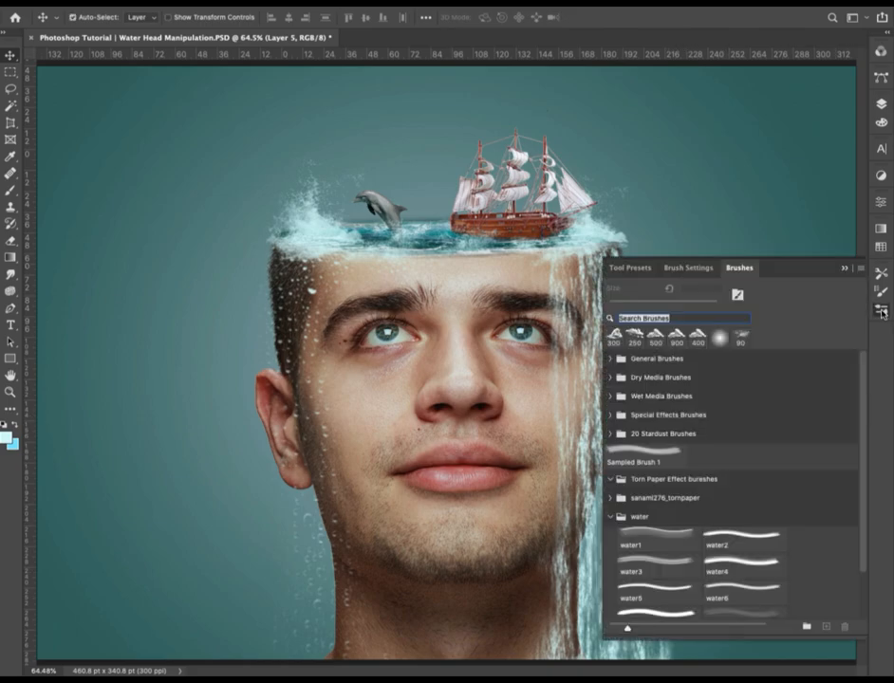
scroll(683, 474, down, 2)
click(610, 462)
click(610, 557)
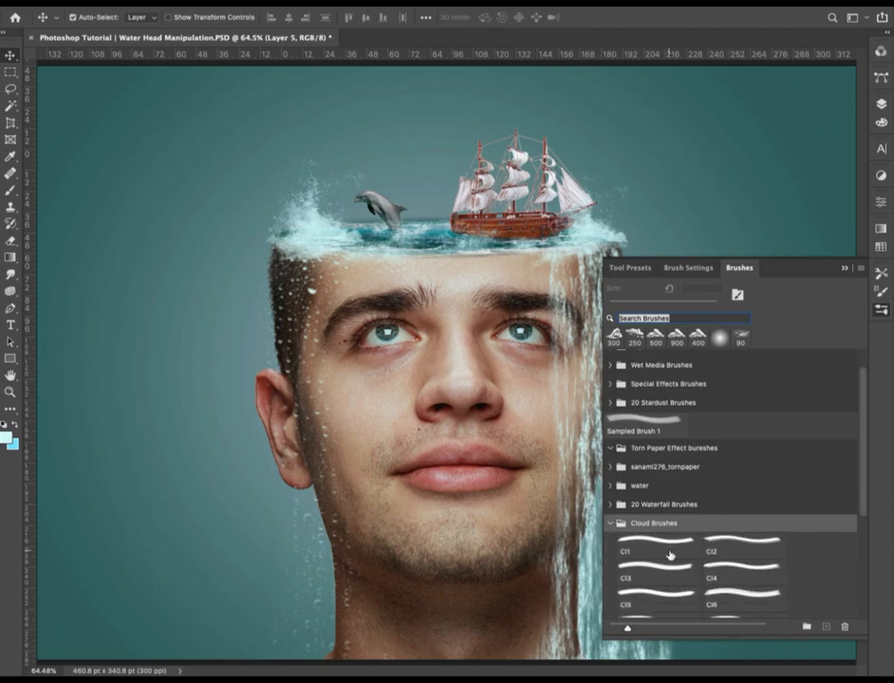
click(670, 557)
key(bracketleft)
key(bracketleft)
key(bracketleft)
key(bracketleft)
key(bracketleft)
key(bracketleft)
key(bracketleft)
click(846, 269)
key(ctrl+shift+n)
key(Return)
key(bracketleft)
click(166, 133)
key(x)
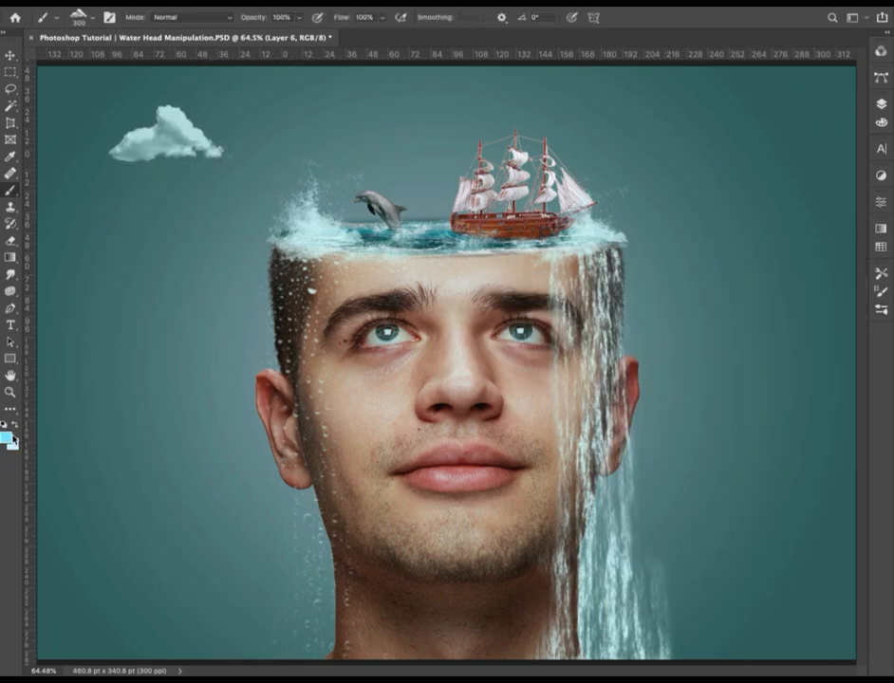
click(6, 438)
click(416, 440)
click(314, 381)
click(521, 365)
click(211, 247)
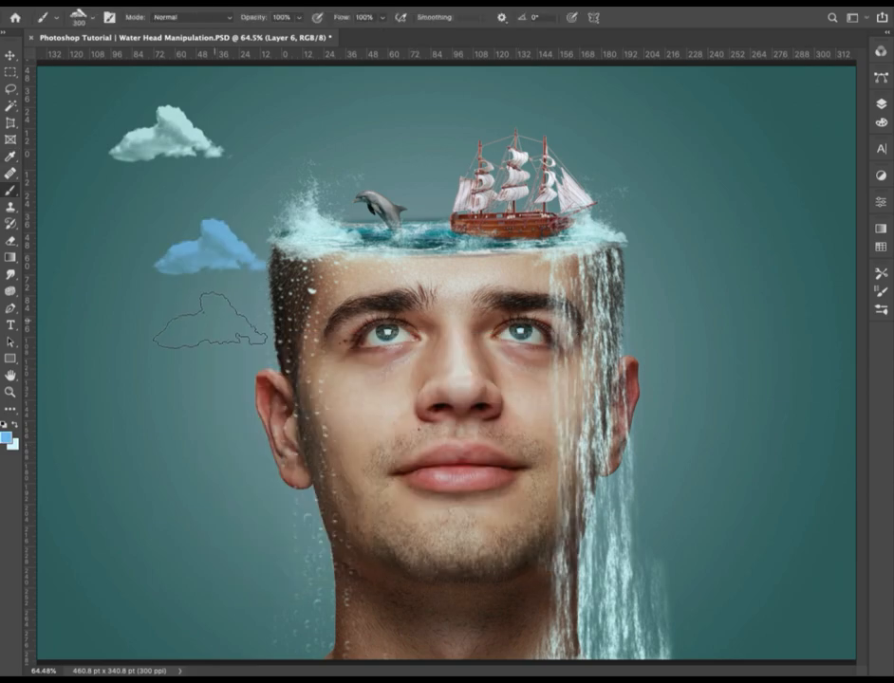
key(ctrl+z)
key(ctrl+z)
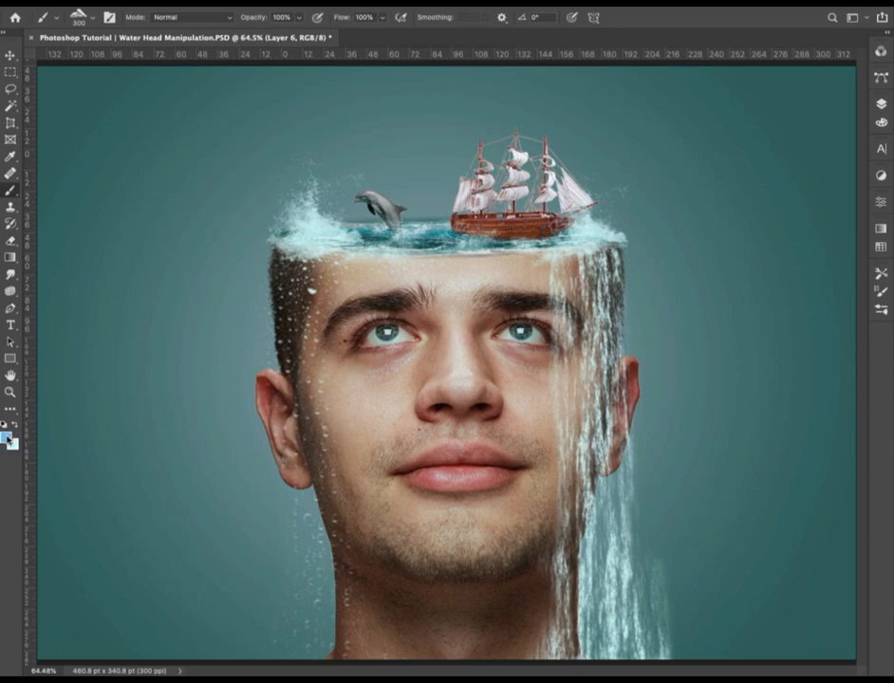
click(7, 437)
key(Return)
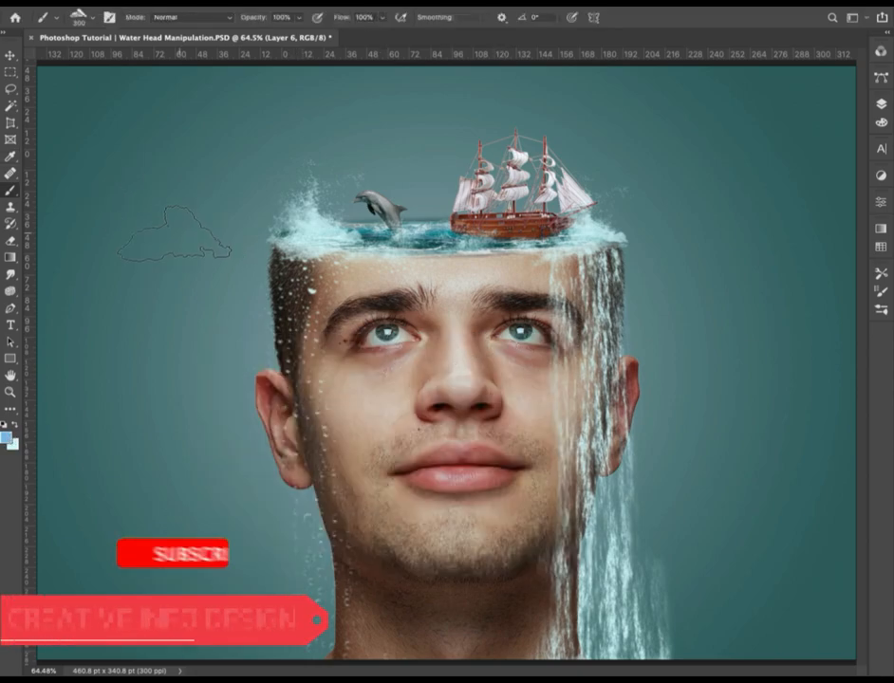
- Set the foreground colour to white and stamp one 300 px cloud near the upper-left corner of the canvas
click(6, 437)
key(Return)
click(187, 179)
key(ctrl+z)
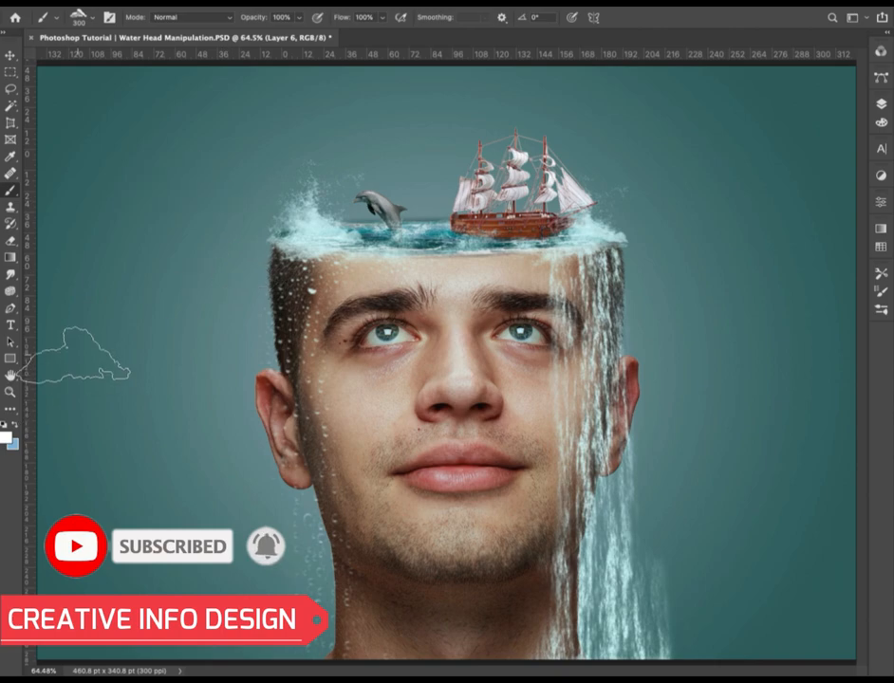
click(124, 156)
key(ctrl+z)
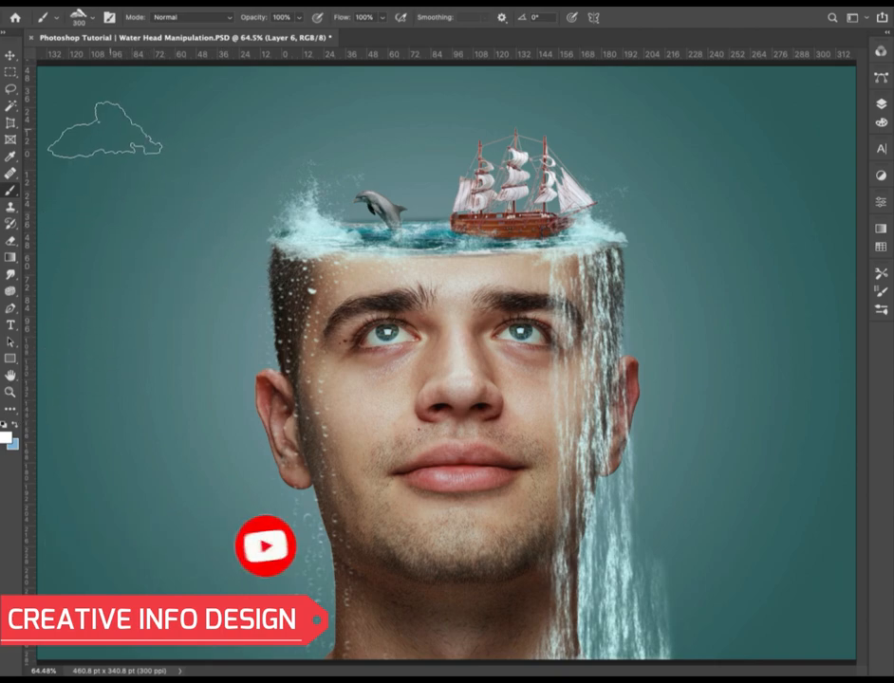
click(106, 130)
- Stamp a white cloud near the upper-right corner of the canvas with the Cl2 brush at a reduced size
click(882, 309)
click(735, 513)
key(bracketleft)
key(bracketleft)
key(bracketleft)
key(bracketleft)
key(bracketleft)
key(bracketleft)
key(bracketleft)
key(bracketleft)
key(bracketleft)
key(bracketleft)
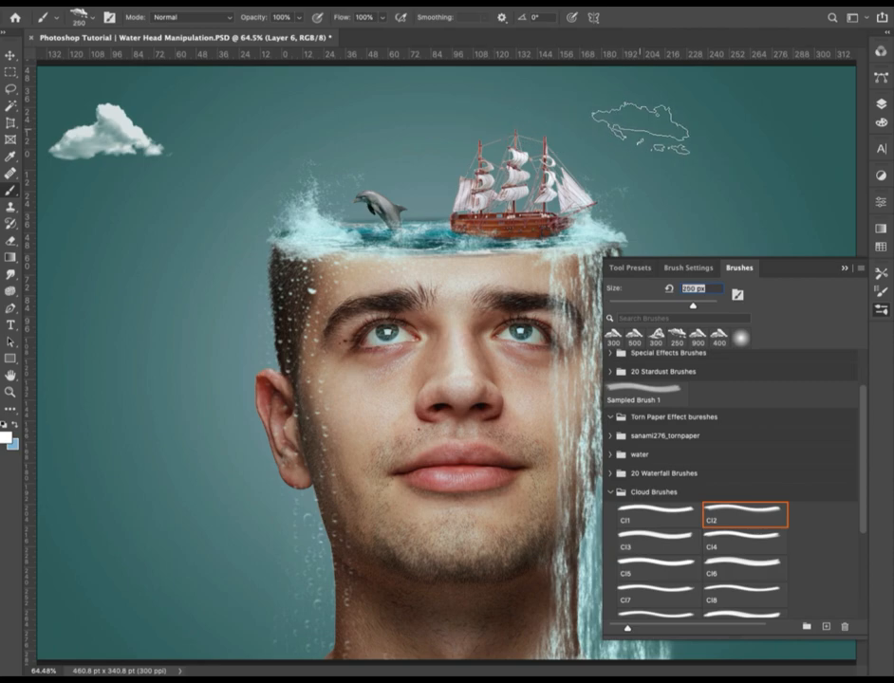
click(769, 130)
- Stamp a small white cloud in the sky between the first cloud and the dolphin using the reduced Cl4 brush
click(882, 309)
click(744, 541)
key(bracketleft)
key(bracketleft)
key(bracketleft)
key(bracketleft)
key(bracketleft)
key(bracketleft)
key(bracketleft)
key(bracketleft)
key(bracketleft)
key(bracketleft)
key(bracketleft)
key(bracketleft)
click(249, 103)
- Stamp a white cloud at the canvas's upper edge beyond the ship's bow with a different cloud brush at 260 px
click(881, 310)
click(741, 614)
key(bracketleft)
key(bracketleft)
key(bracketleft)
key(bracketleft)
key(bracketleft)
key(bracketleft)
key(bracketleft)
key(bracketleft)
key(bracketleft)
key(bracketleft)
key(bracketleft)
click(666, 83)
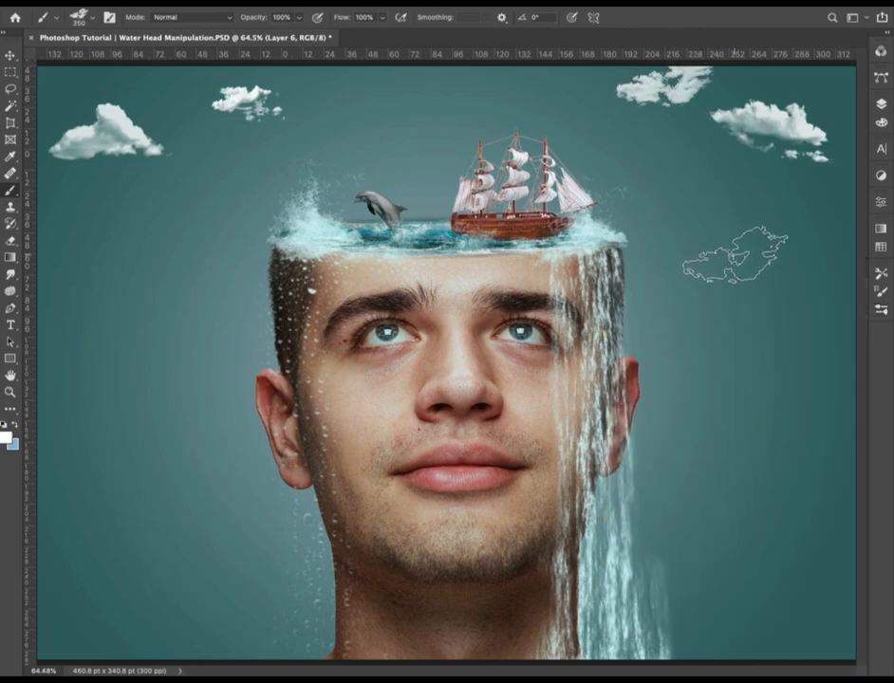
- Load brush 7 from the birds brush set
click(882, 309)
click(609, 463)
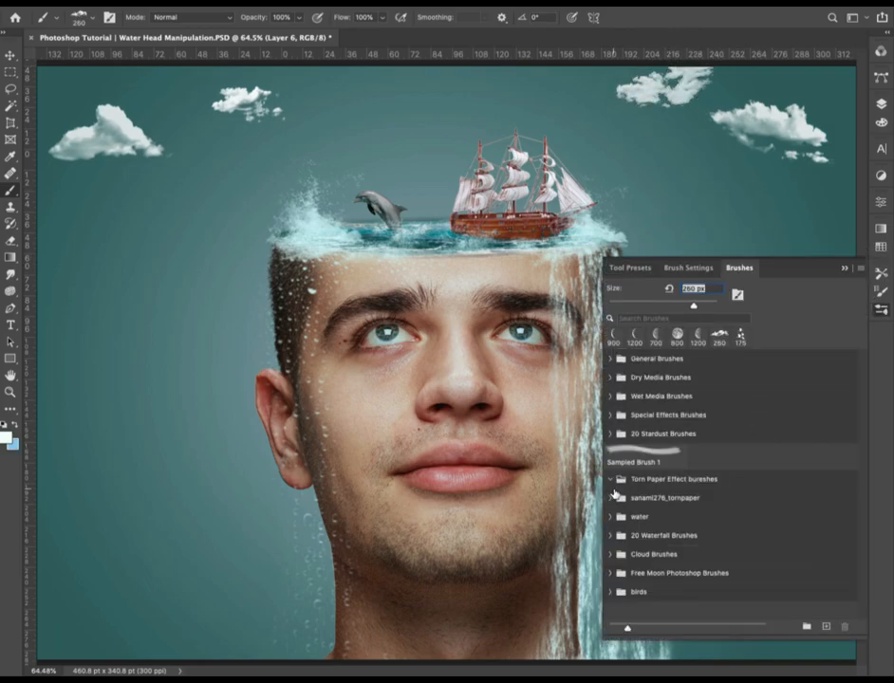
click(652, 592)
scroll(671, 581, down, 1)
click(744, 520)
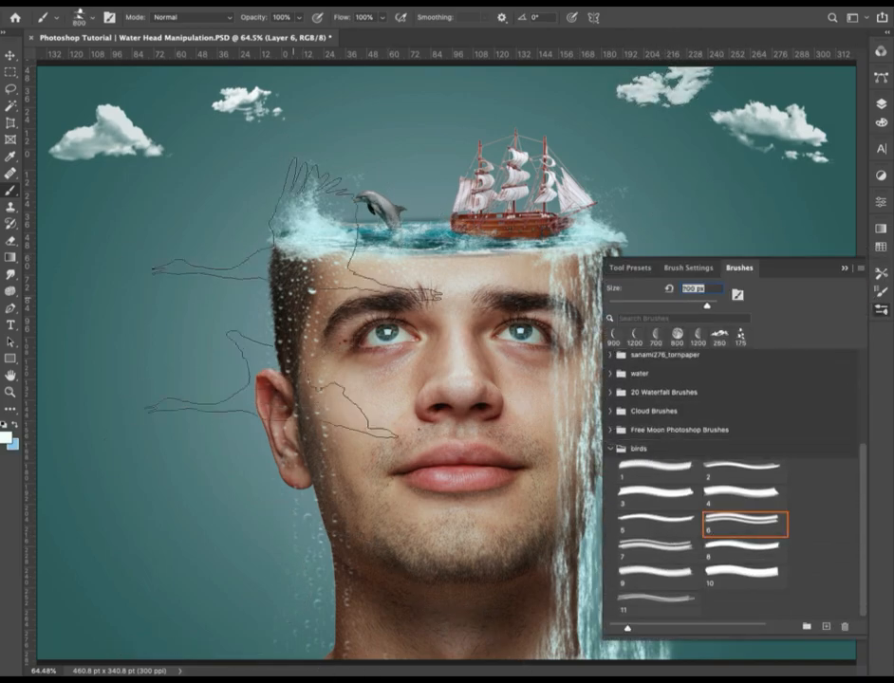
click(719, 550)
click(652, 550)
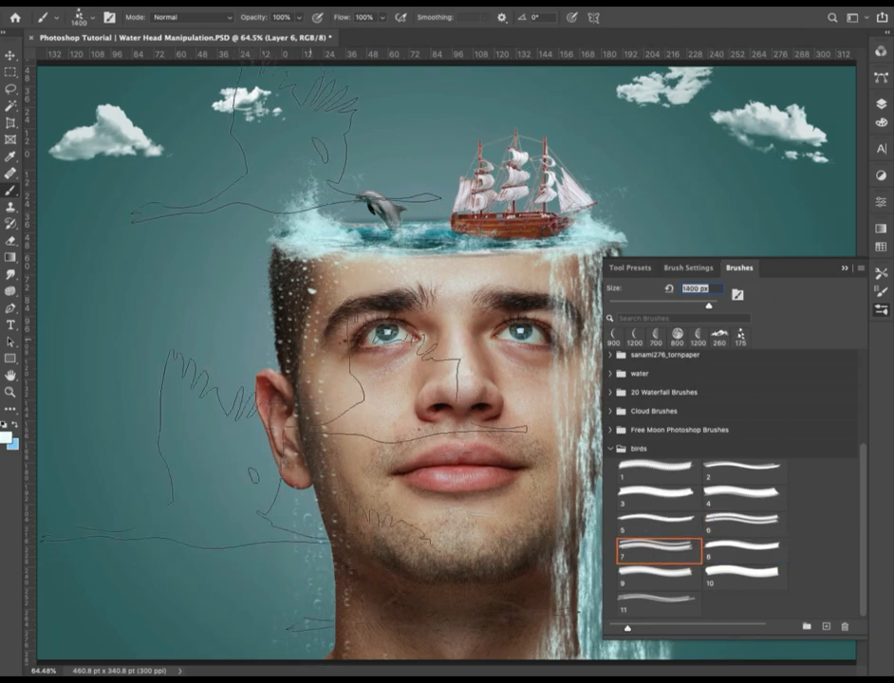
- Set the foreground colour to black for the birds
click(6, 437)
click(331, 286)
drag(263, 444, 251, 479)
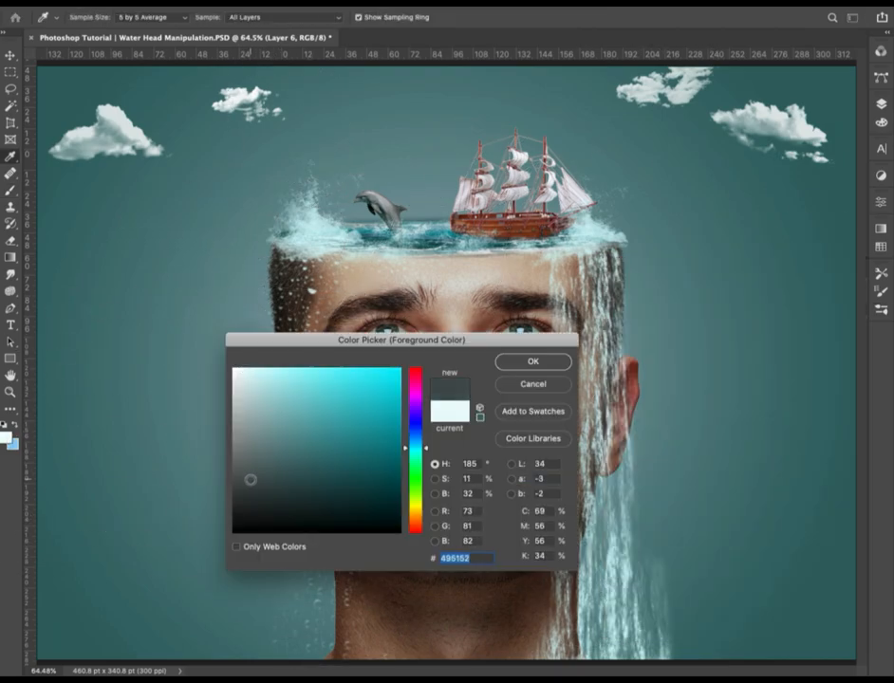
click(518, 362)
click(6, 437)
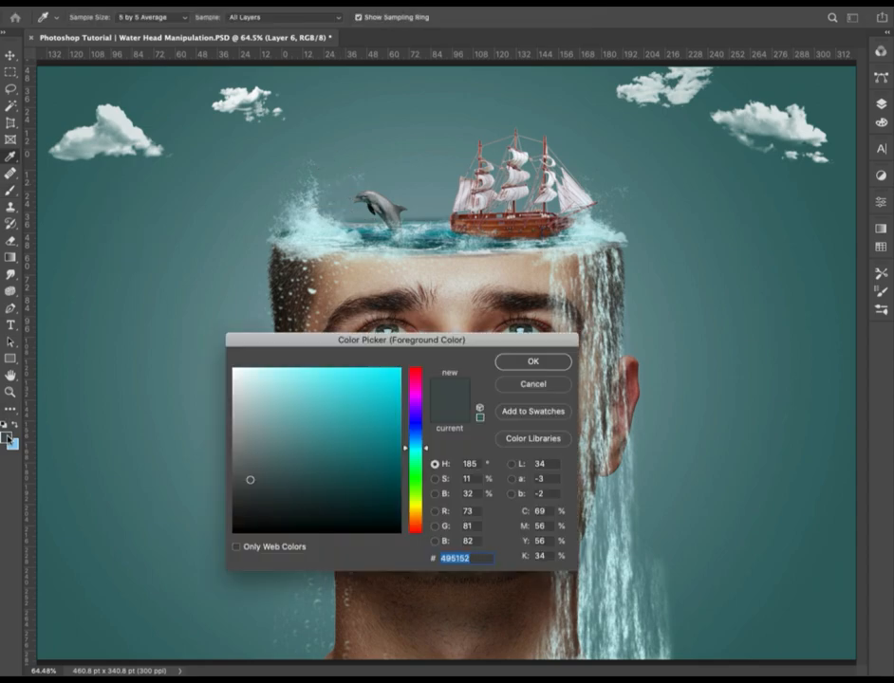
click(531, 361)
- Create a new layer and stamp a 175 px flock of black birds below the large cloud on the dolphin's side
click(882, 105)
click(704, 177)
click(704, 178)
click(828, 394)
click(108, 217)
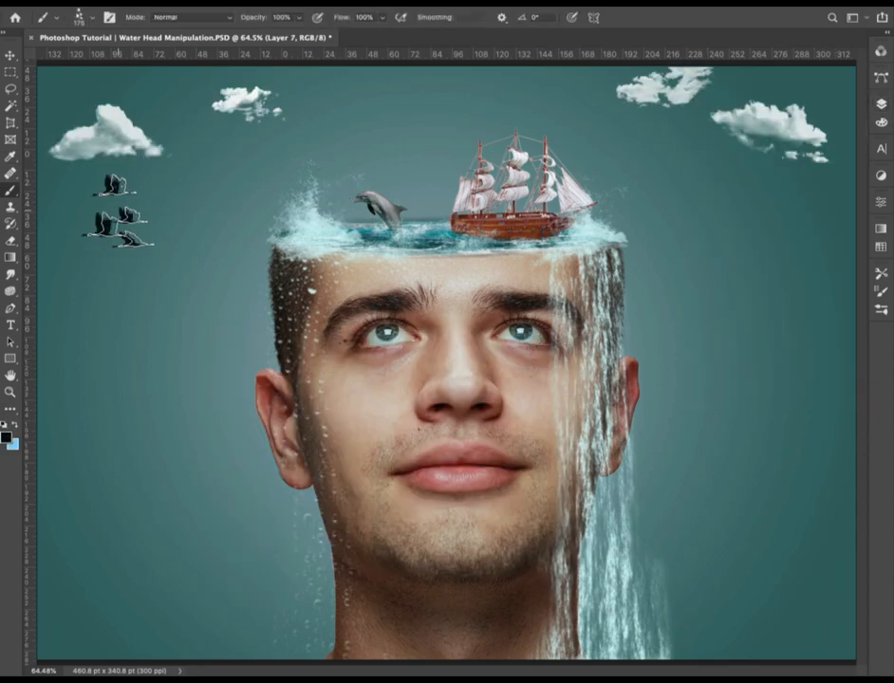
- Stamp a single small black bird in the sky above the dolphin using bird brush 9 at a reduced size
click(882, 311)
click(625, 573)
key(bracketleft)
key(bracketleft)
key(bracketleft)
key(bracketleft)
key(bracketleft)
key(bracketleft)
key(bracketleft)
key(bracketleft)
key(bracketleft)
key(bracketleft)
key(bracketleft)
key(bracketleft)
key(bracketleft)
key(bracketleft)
click(383, 111)
- Stamp a group of three birds beside the ship's bow, below the clouds, using bird brush 11
click(882, 310)
click(657, 604)
click(684, 166)
key(v)
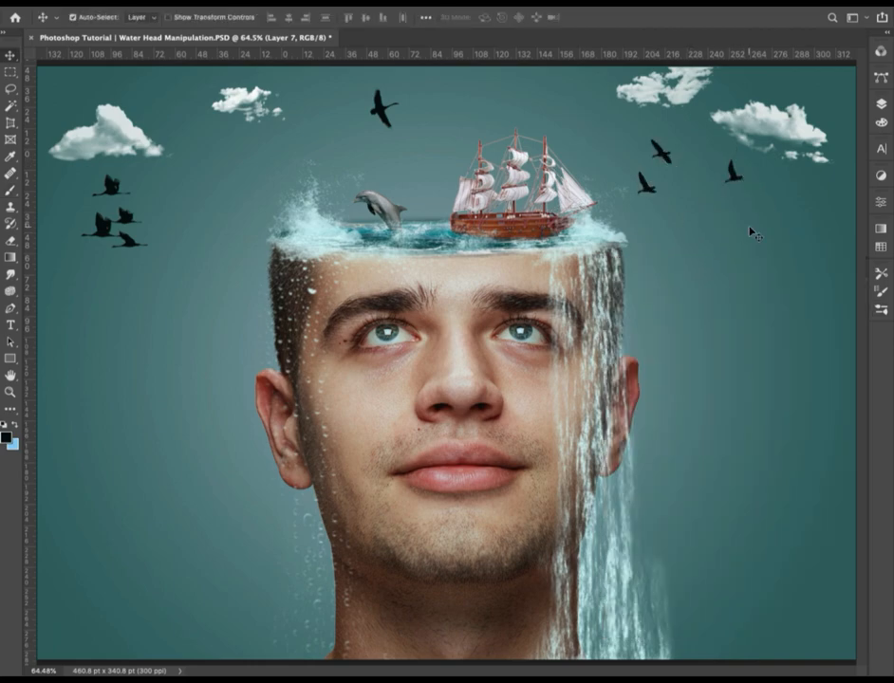
- Shift Layer 7 through Layer 1 copy slightly down together, and nudge the birds layer a little further down
click(882, 105)
shift+click(844, 319)
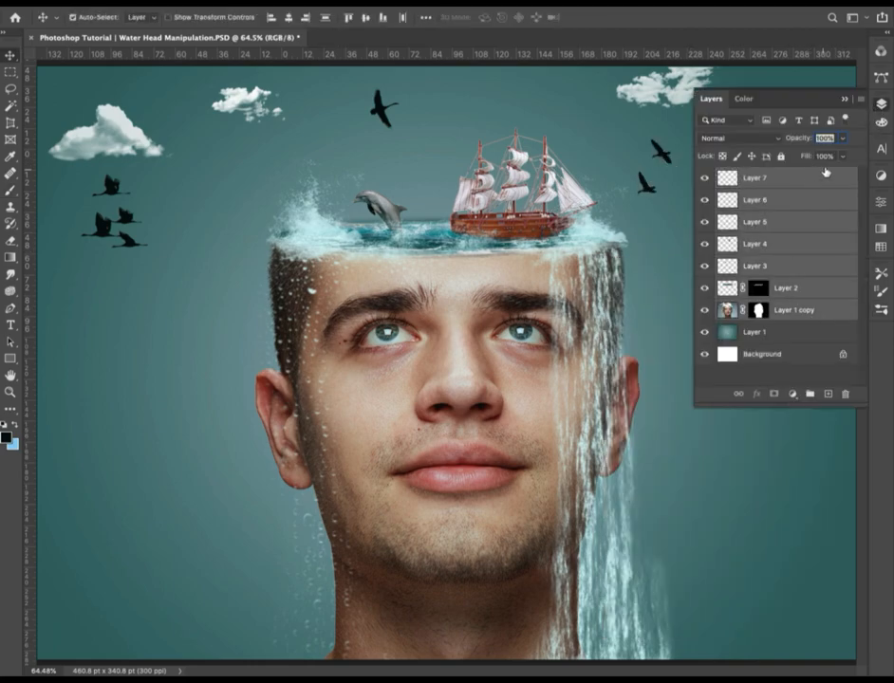
drag(572, 206, 573, 231)
right_click(386, 136)
click(407, 143)
drag(385, 137, 385, 146)
- On the splash layer, erase the spray covering the ship's bow with a soft eraser of about 70 px
click(332, 255)
key(e)
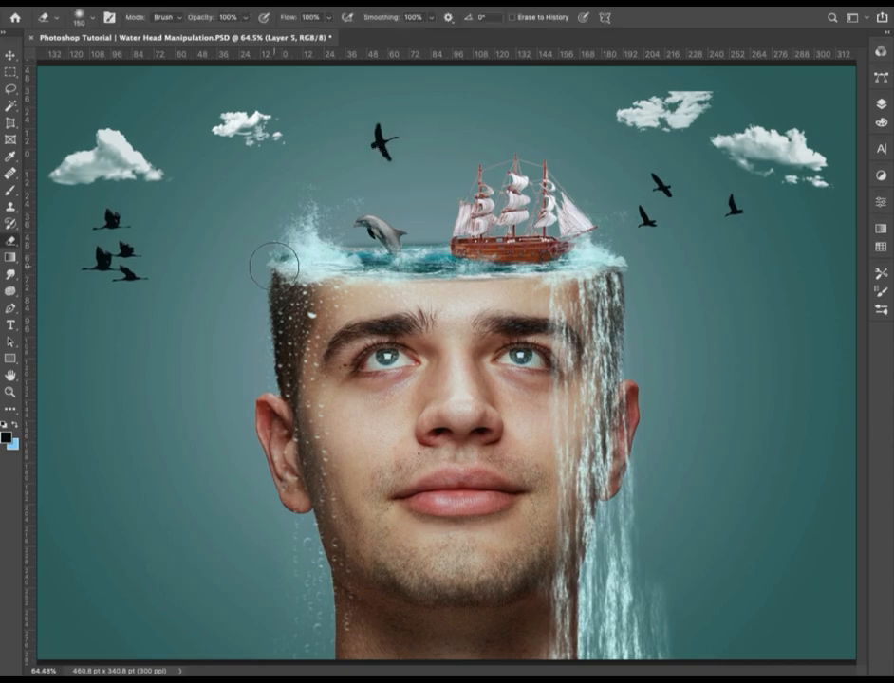
scroll(538, 249, up, 5)
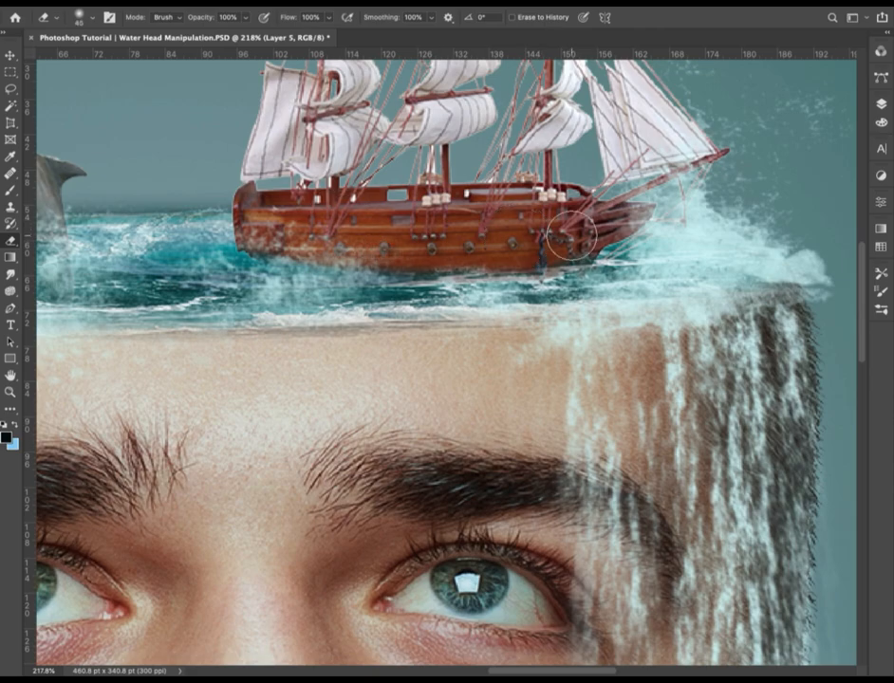
key(])
drag(692, 132, 583, 221)
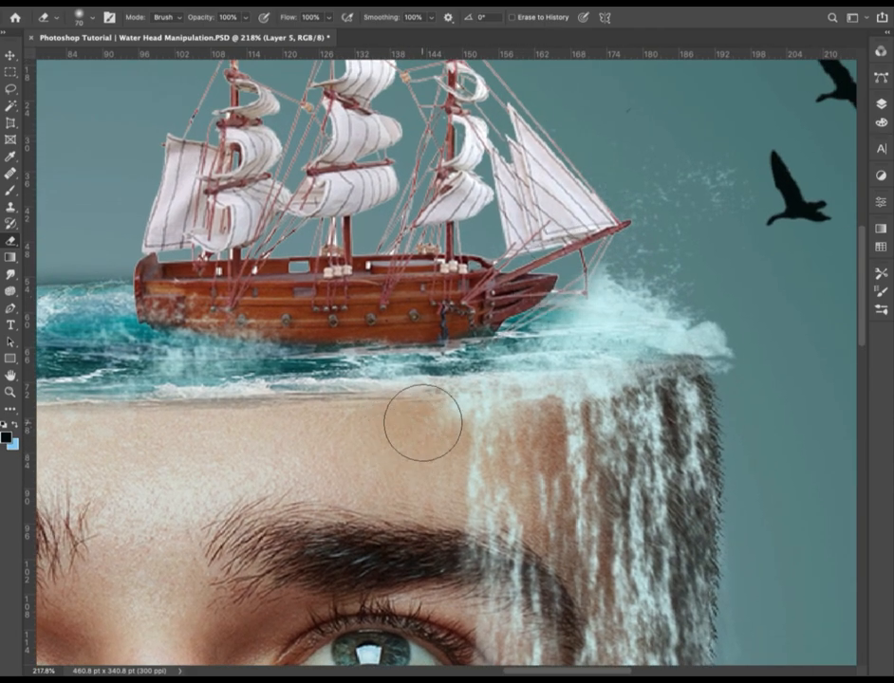
- Soften the splash over the hair edge on the dolphin's side with a 70 px eraser at 50% opacity and 50% flow
drag(45, 444, 522, 354)
drag(263, 351, 611, 361)
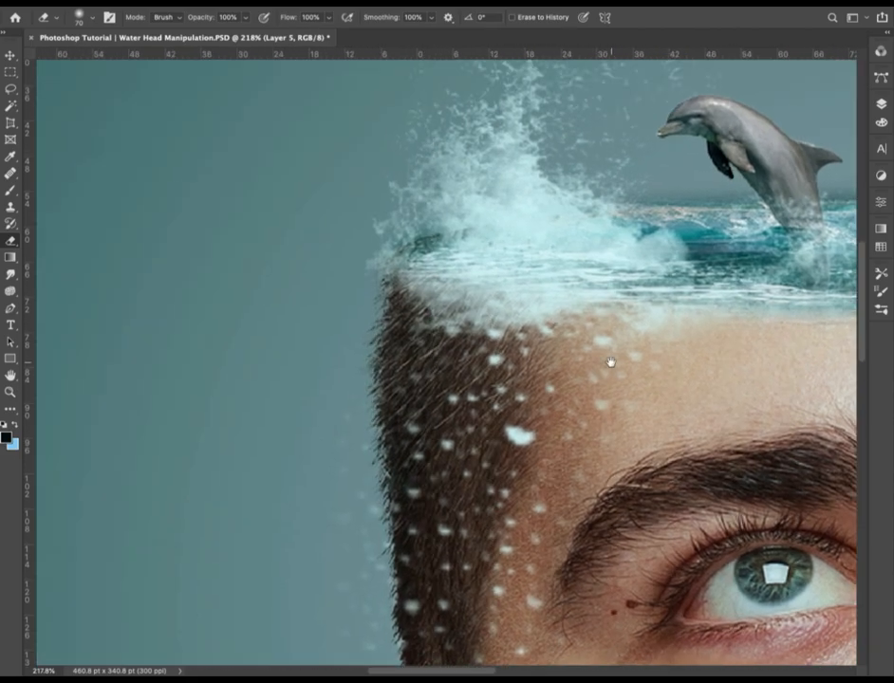
drag(395, 152, 351, 275)
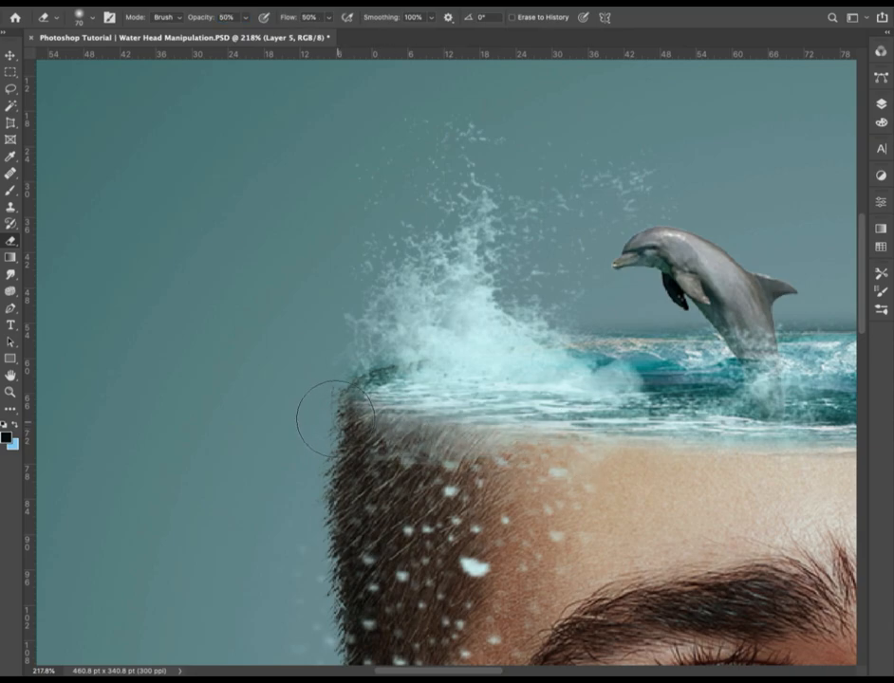
key(super+0)
key(v)
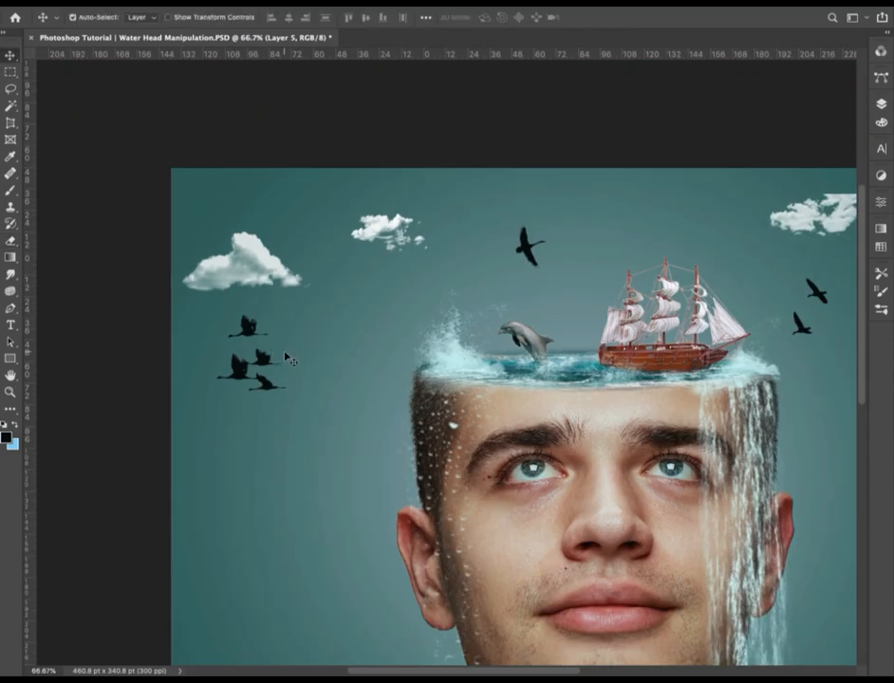
scroll(289, 356, right, 4)
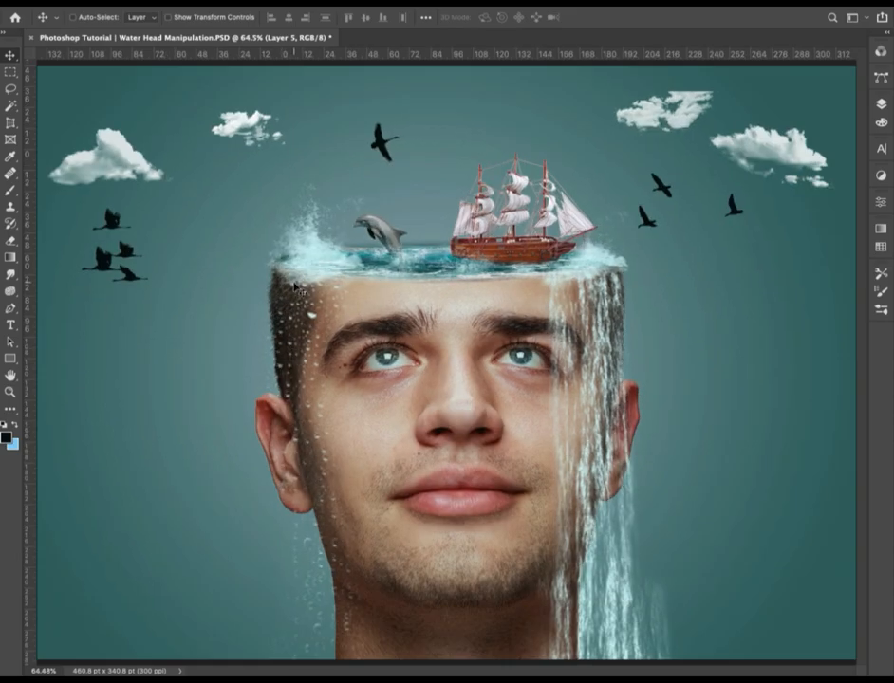
key(e)
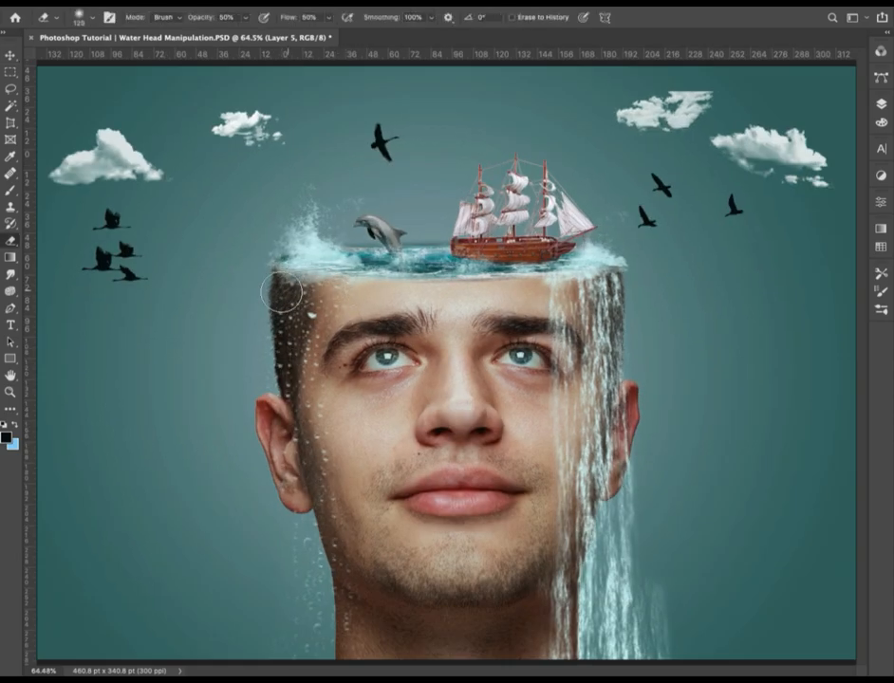
- Rotate the ship slightly so its bow lifts, and shift it a little toward the waterfall
key(v)
right_click(547, 218)
click(553, 225)
key(super+t)
drag(599, 152, 603, 151)
drag(554, 250, 559, 247)
drag(432, 197, 428, 203)
key(Return)
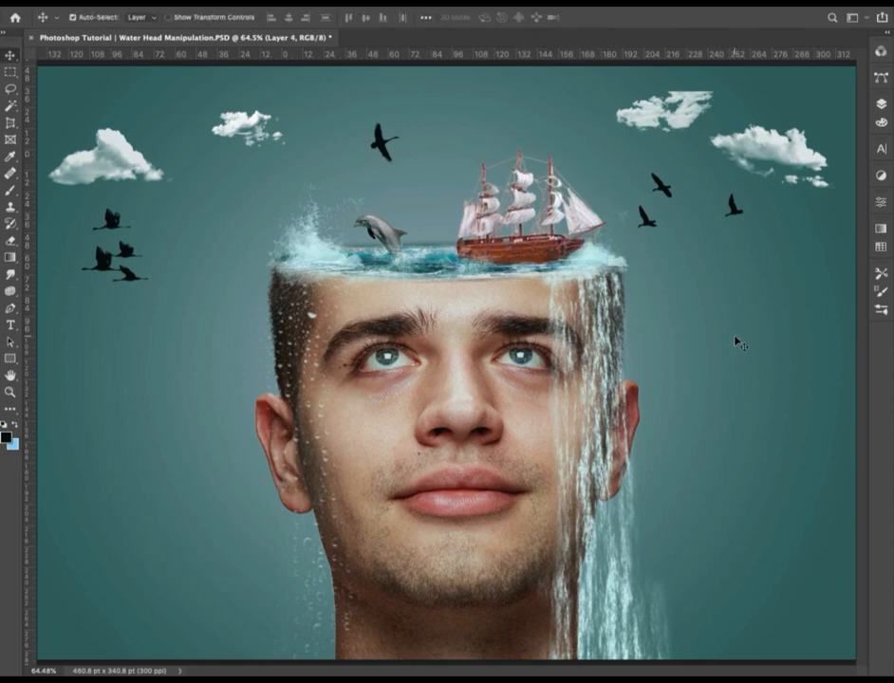
- Move the birds layer about 3.4 pt sideways and 11.3 pt up, and scale it to about 97%
right_click(734, 205)
click(754, 214)
drag(739, 211, 744, 194)
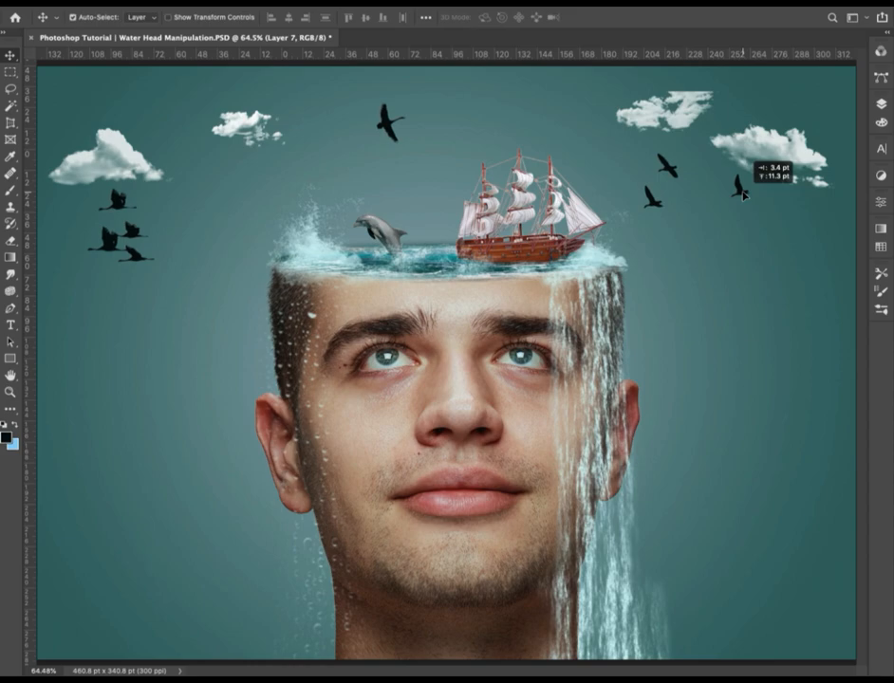
key(ctrl+t)
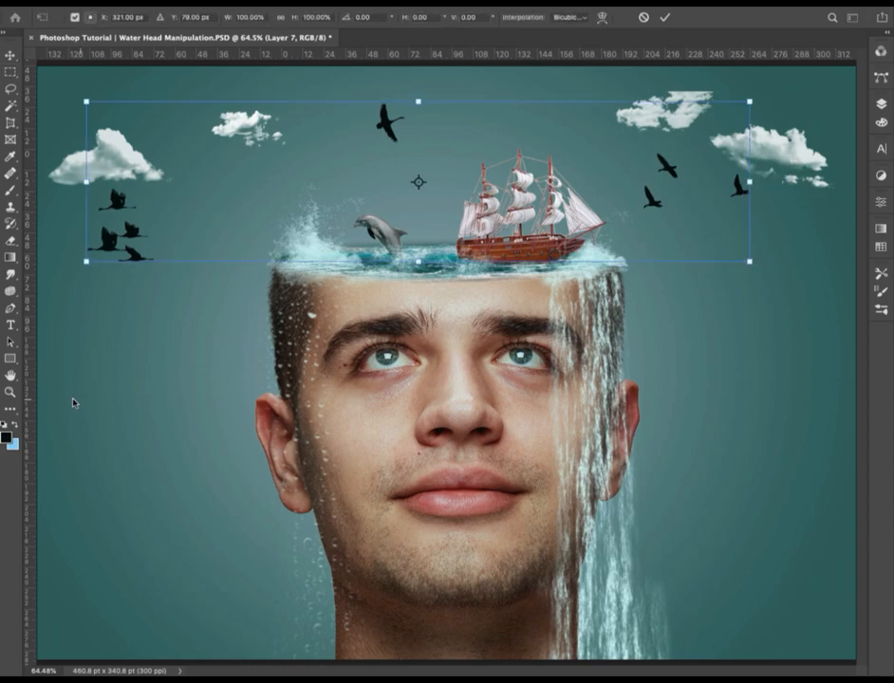
drag(87, 263, 98, 260)
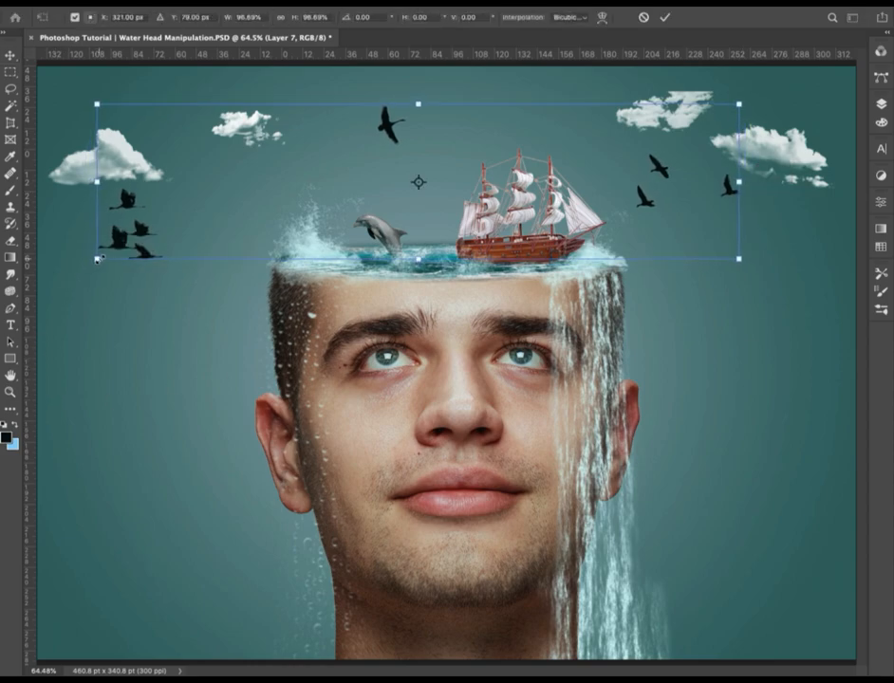
key(Return)
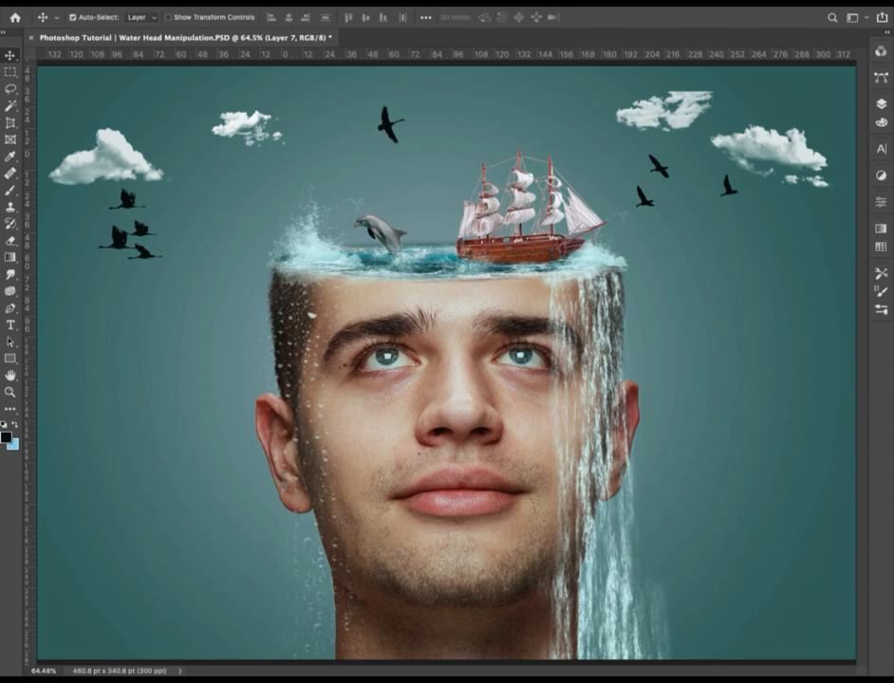